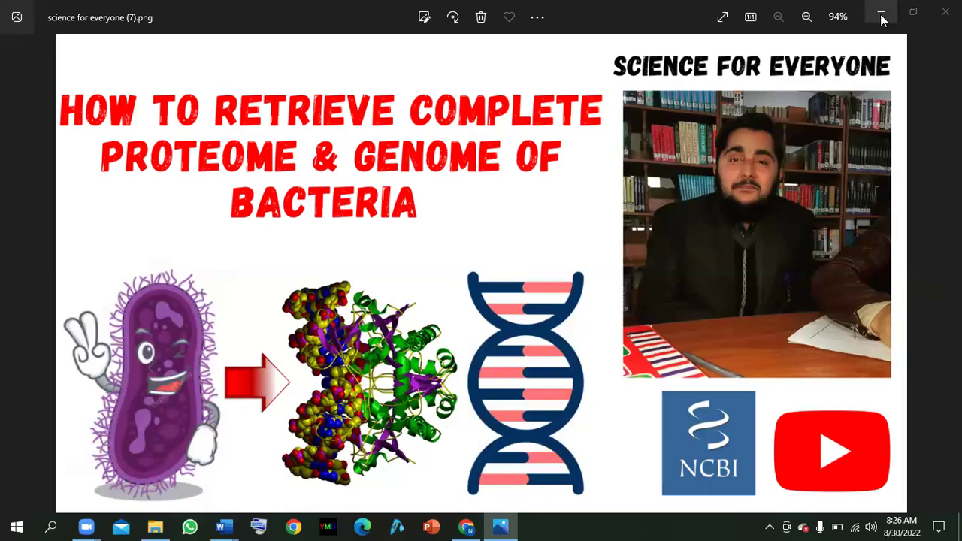
# Minimize Photos, File Explorer, Chrome and Word, then restore Chrome's new tab from the taskbar.
pyautogui.click(881, 16)
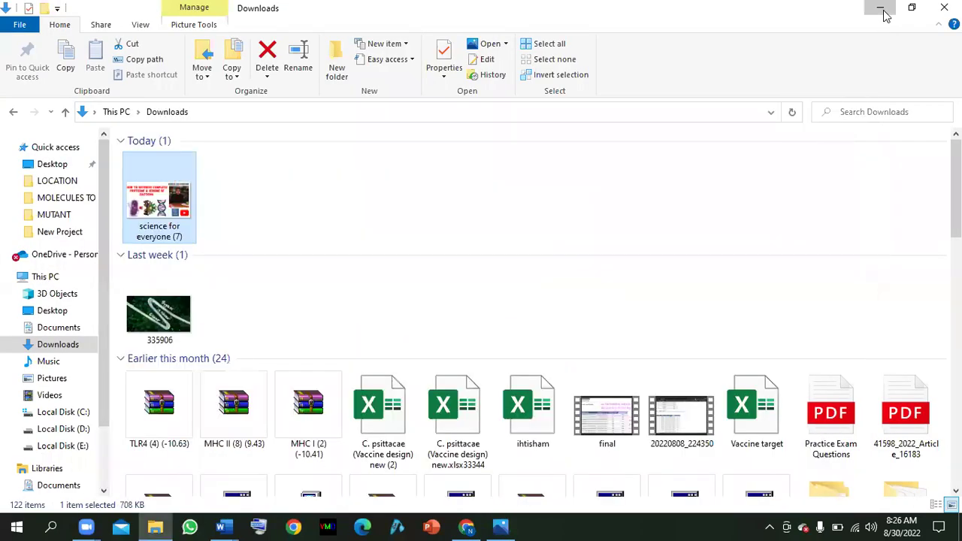
pyautogui.click(879, 9)
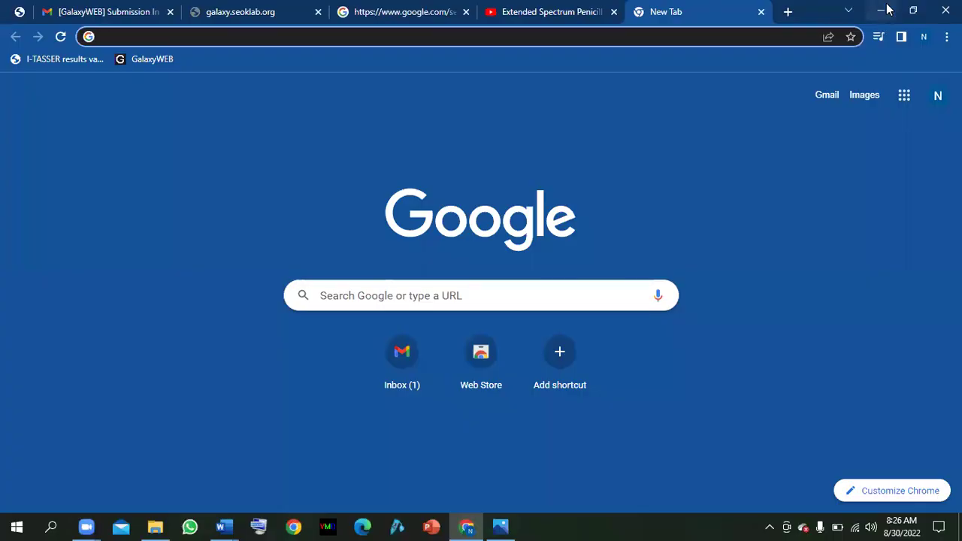
pyautogui.click(885, 10)
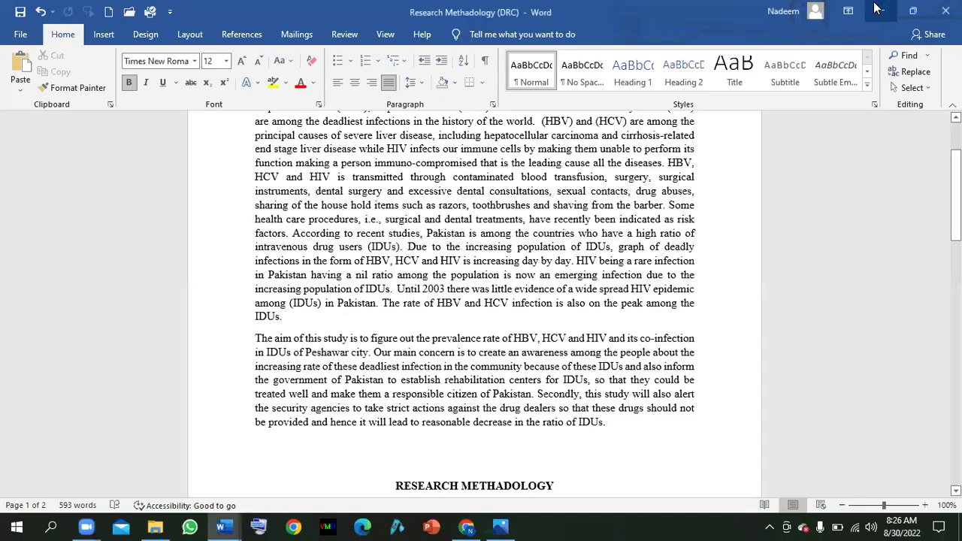
pyautogui.click(875, 9)
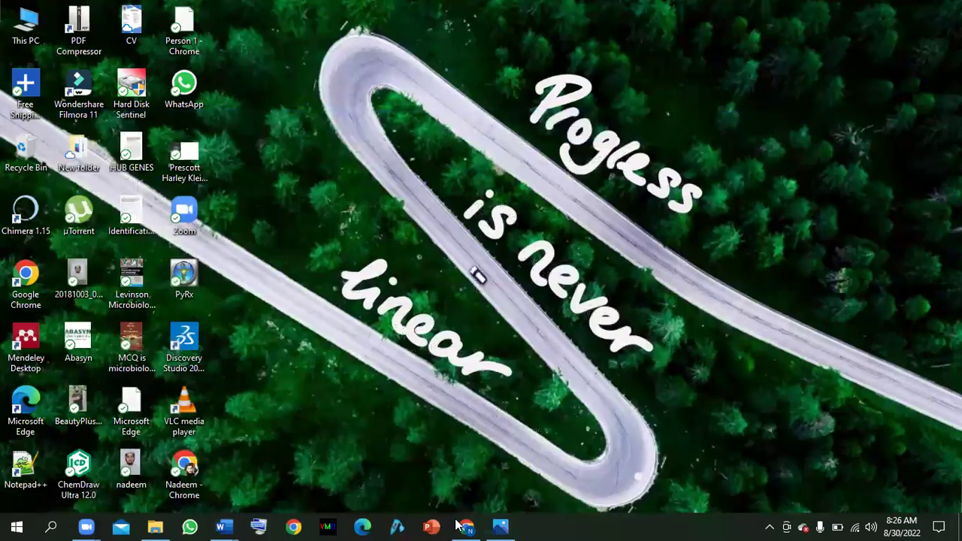
pyautogui.moveTo(459, 526)
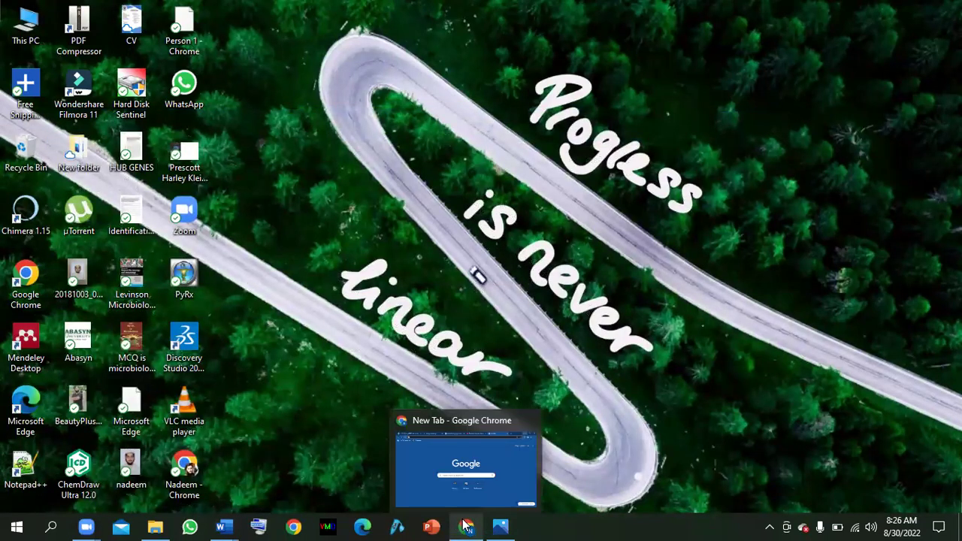
pyautogui.click(465, 492)
# Search Google for NCBI and open the NCBI home page.
pyautogui.click(452, 295)
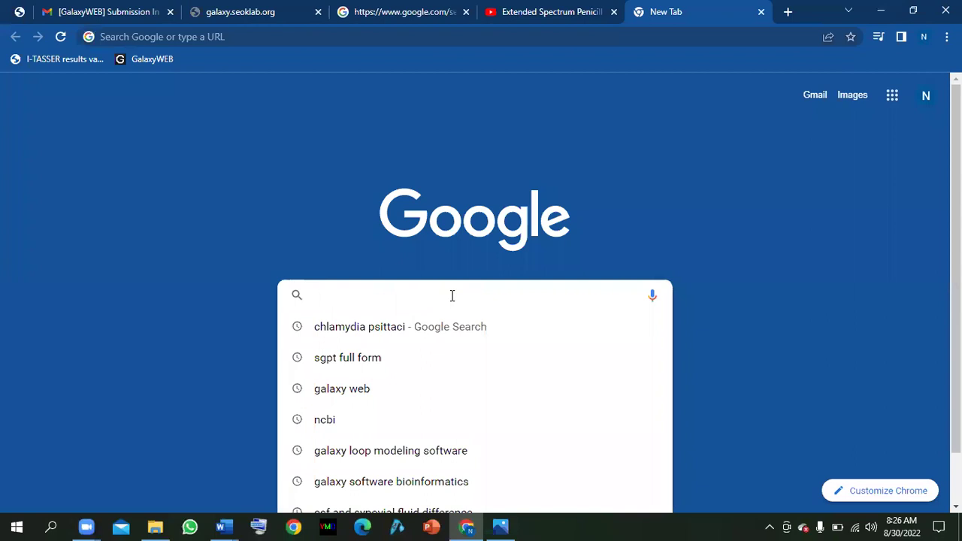
pyautogui.write('n')
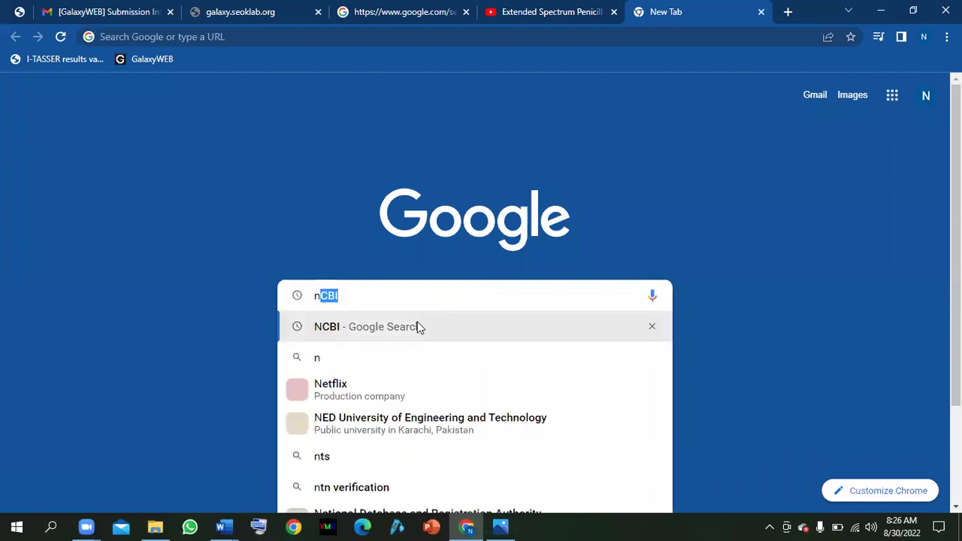
pyautogui.click(415, 323)
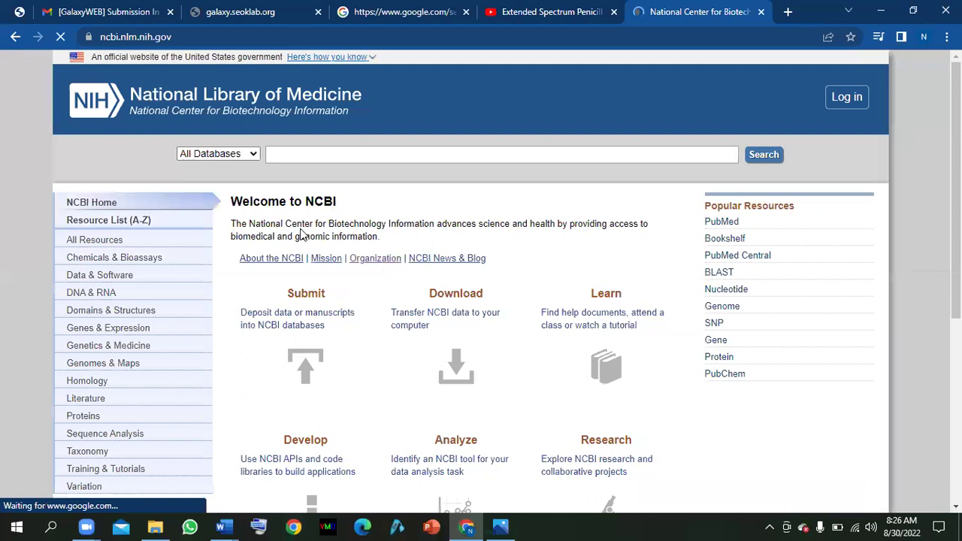
# Choose the Genome database and paste 'chlamydia psittaci' as the search term.
pyautogui.click(252, 155)
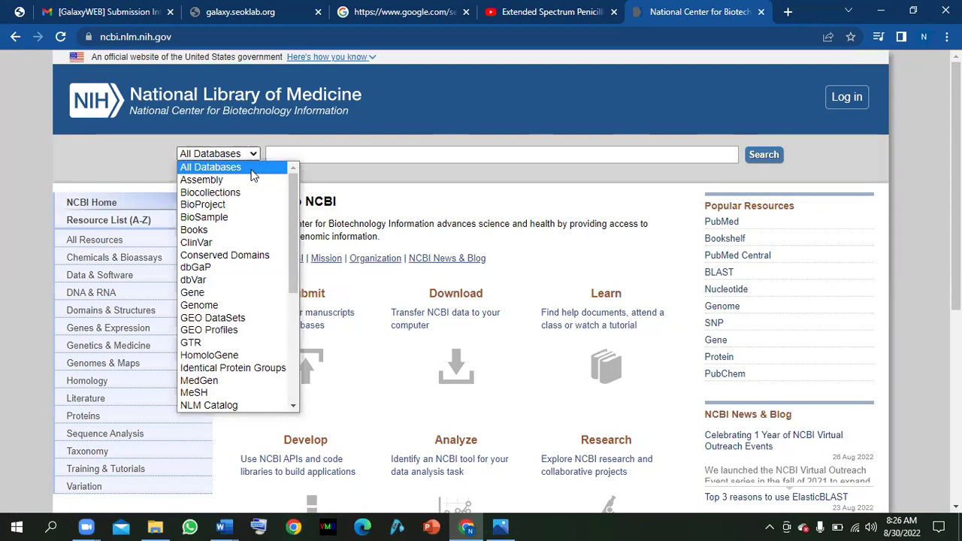
pyautogui.click(217, 305)
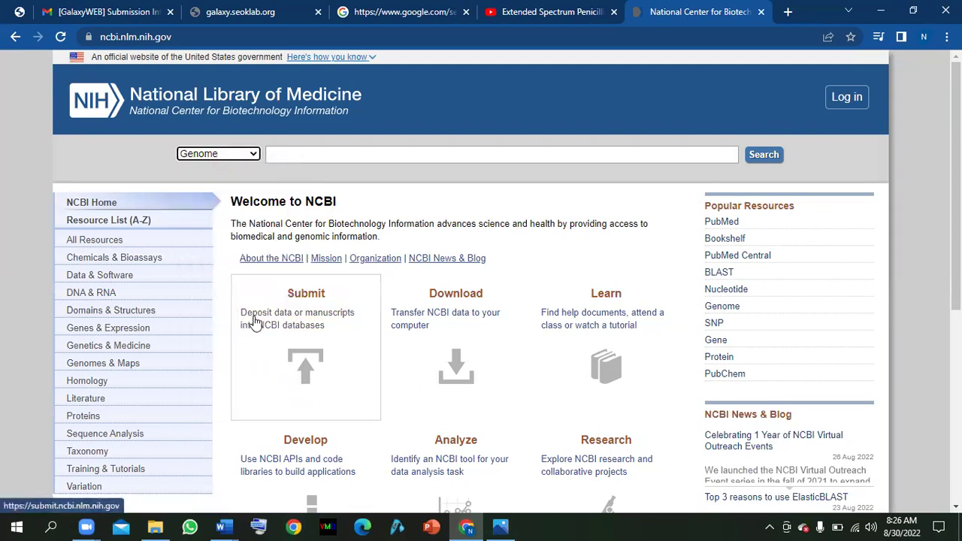
pyautogui.click(327, 155)
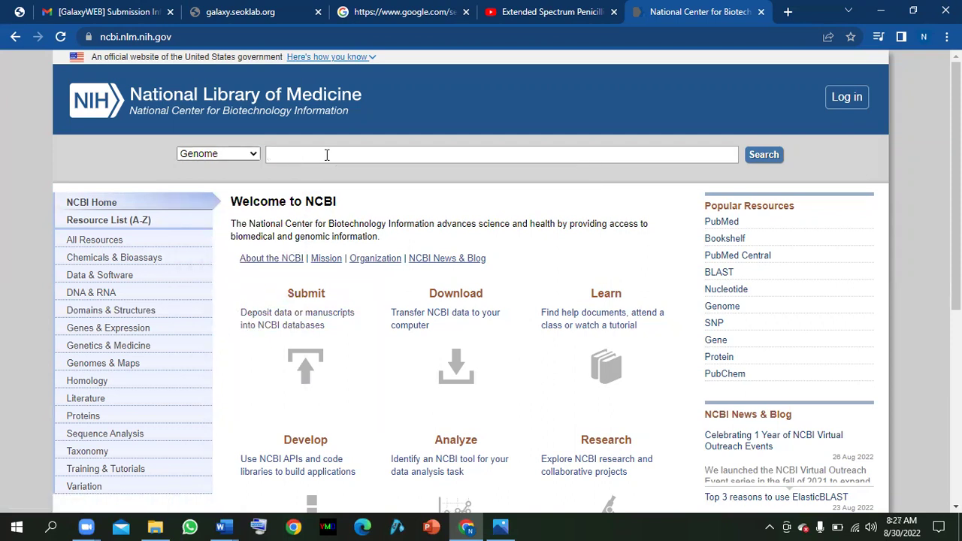
pyautogui.write('chlamydia psittaci')
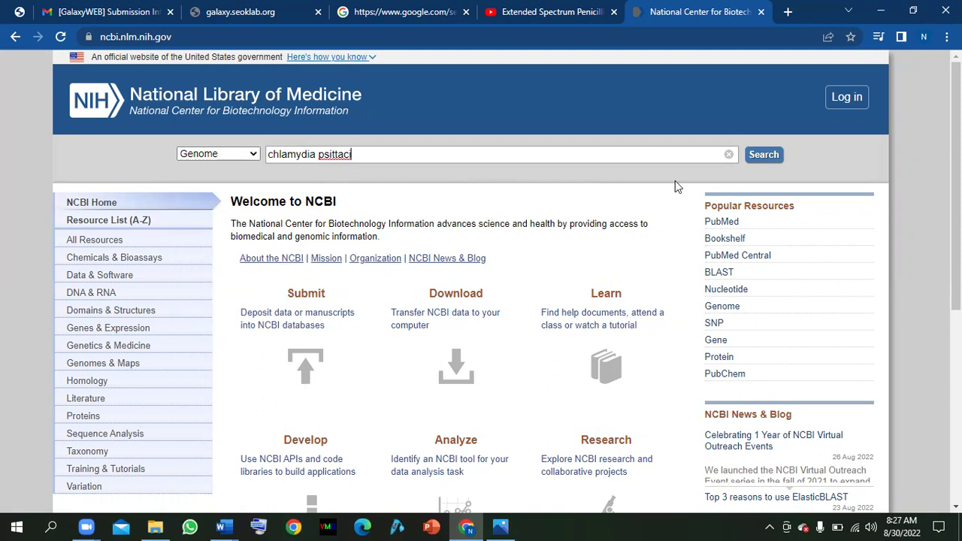
# Run the Genome search for chlamydia psittaci and scroll through all 87 species genomes.
pyautogui.click(760, 157)
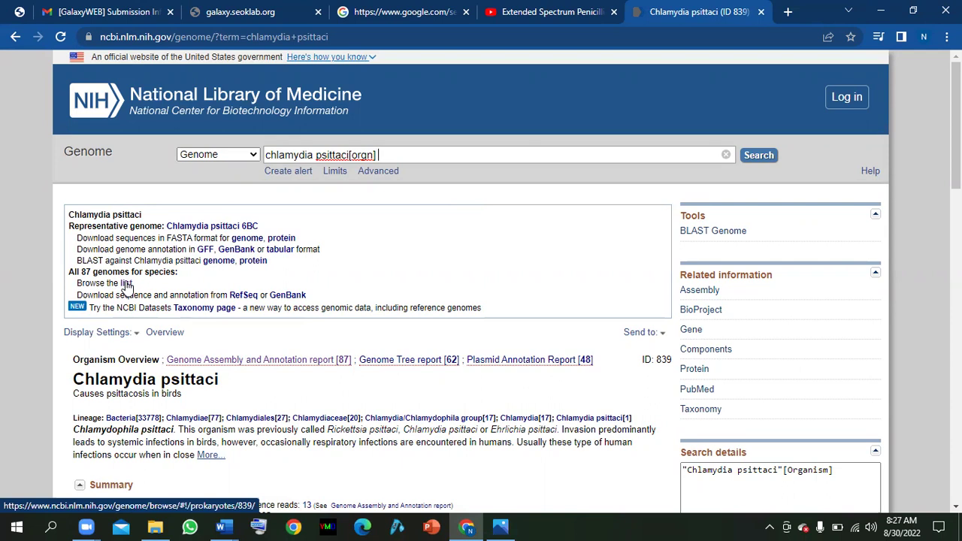
pyautogui.click(126, 285)
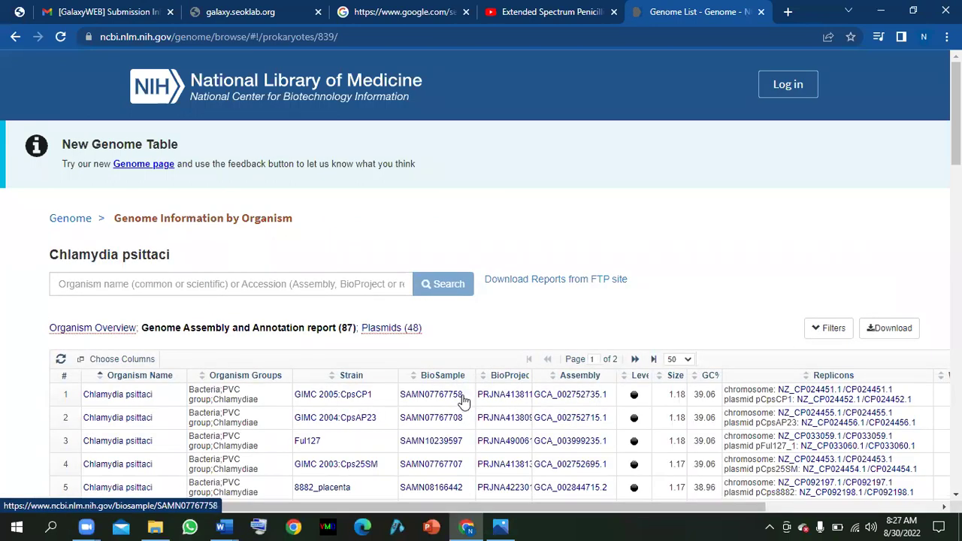
pyautogui.scroll(-3, 463, 400)
pyautogui.scroll(-5, 463, 400)
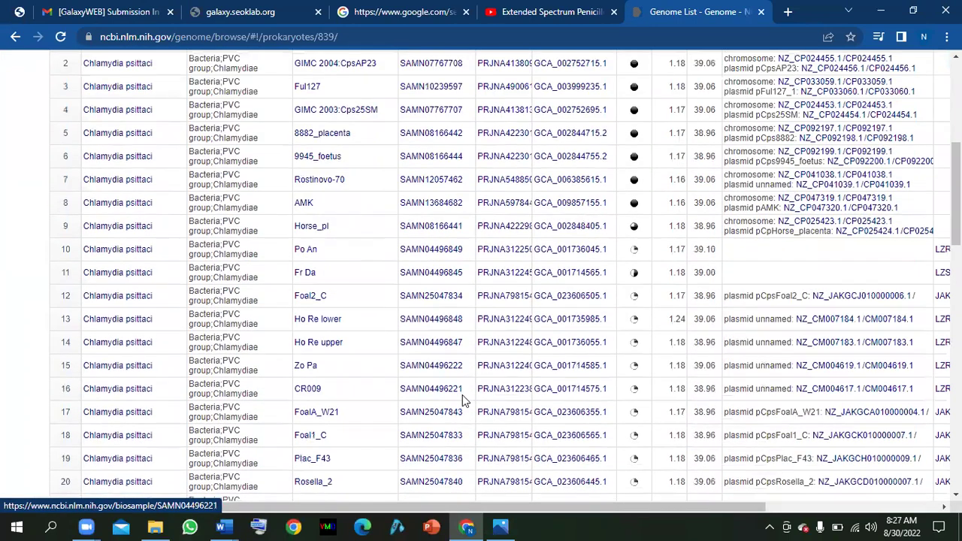
pyautogui.scroll(-8, 462, 400)
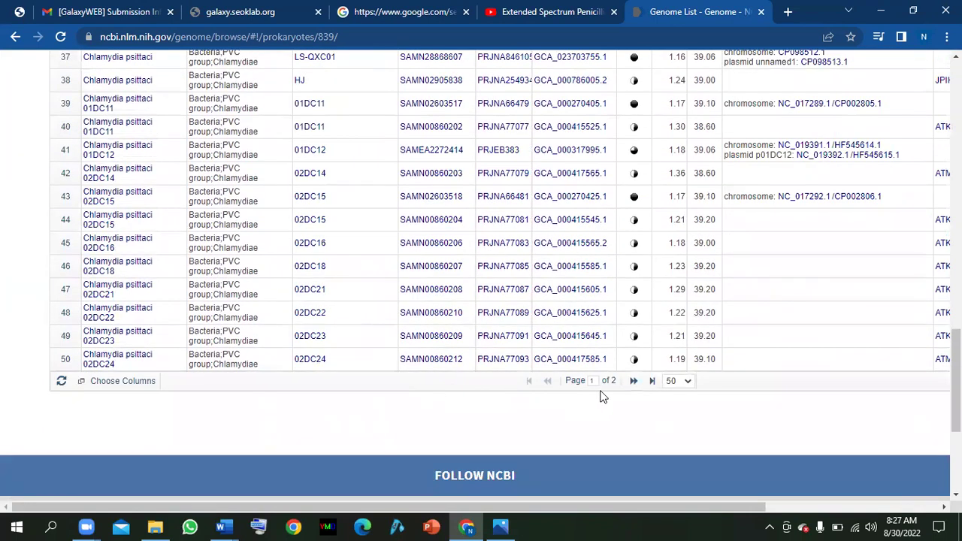
pyautogui.scroll(6, 501, 369)
pyautogui.scroll(8, 508, 377)
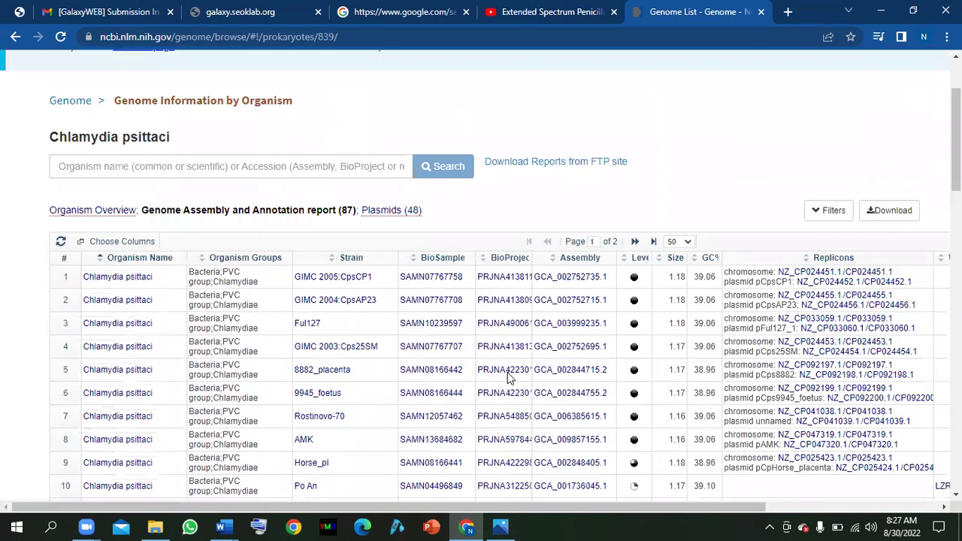
# Open the genome table's filters and pick the Complete assembly level.
pyautogui.click(828, 210)
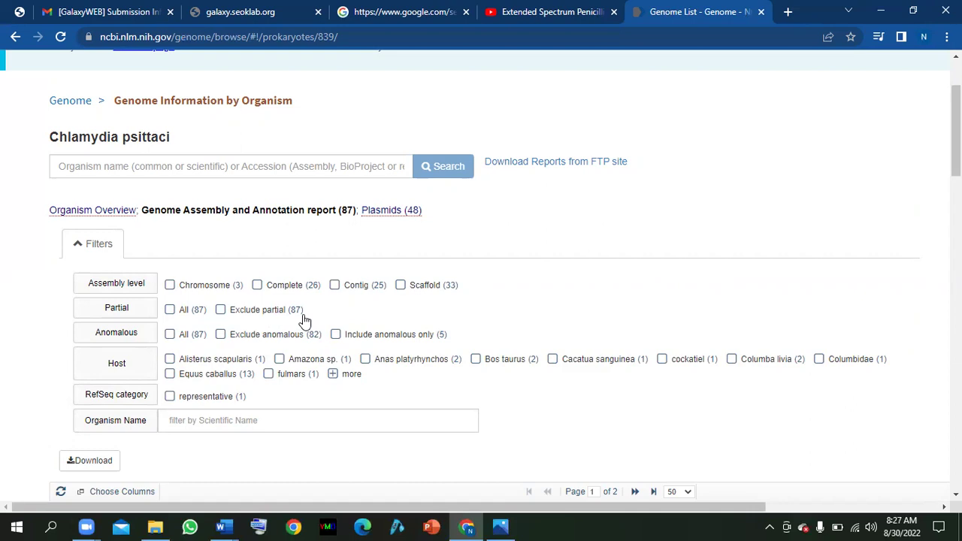
pyautogui.click(259, 286)
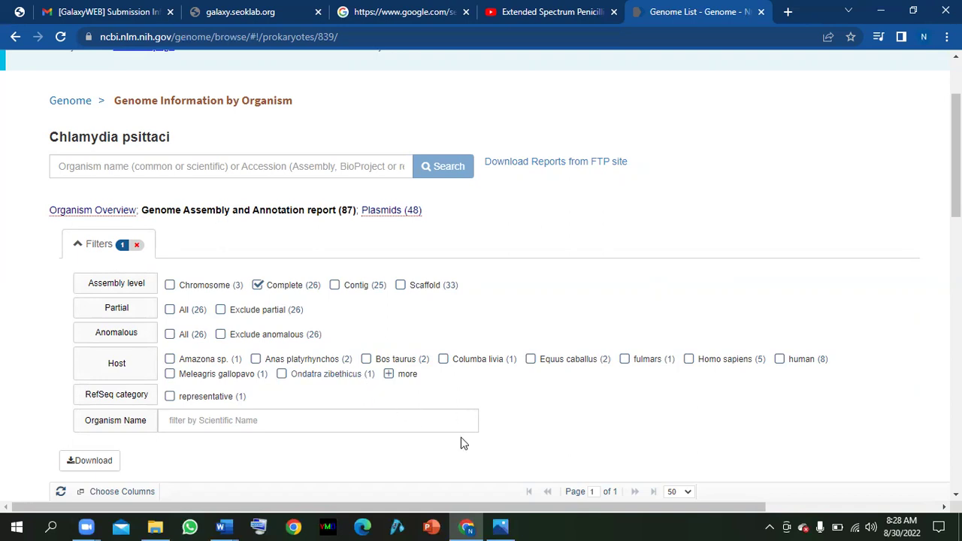
pyautogui.scroll(-4, 463, 443)
pyautogui.scroll(-3, 249, 431)
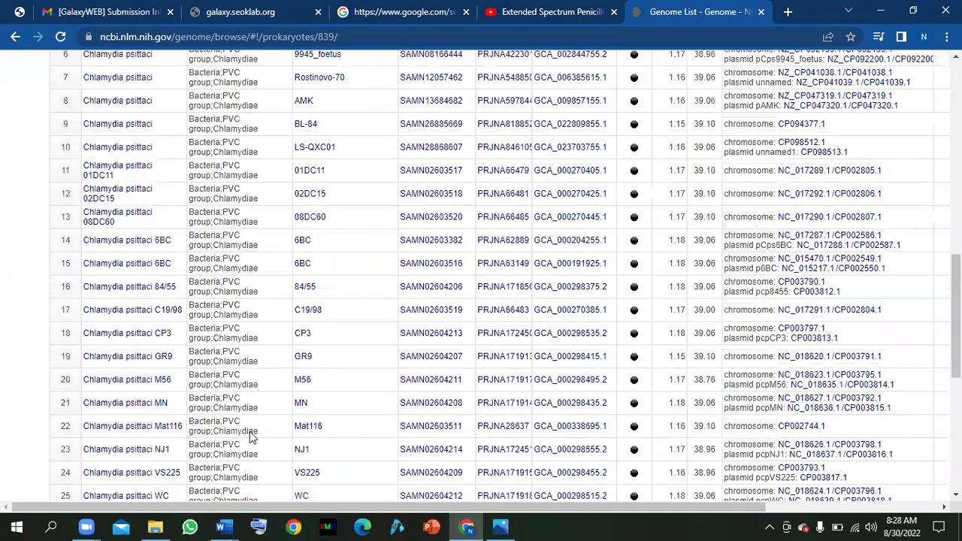
pyautogui.scroll(-2, 250, 431)
pyautogui.scroll(6, 365, 386)
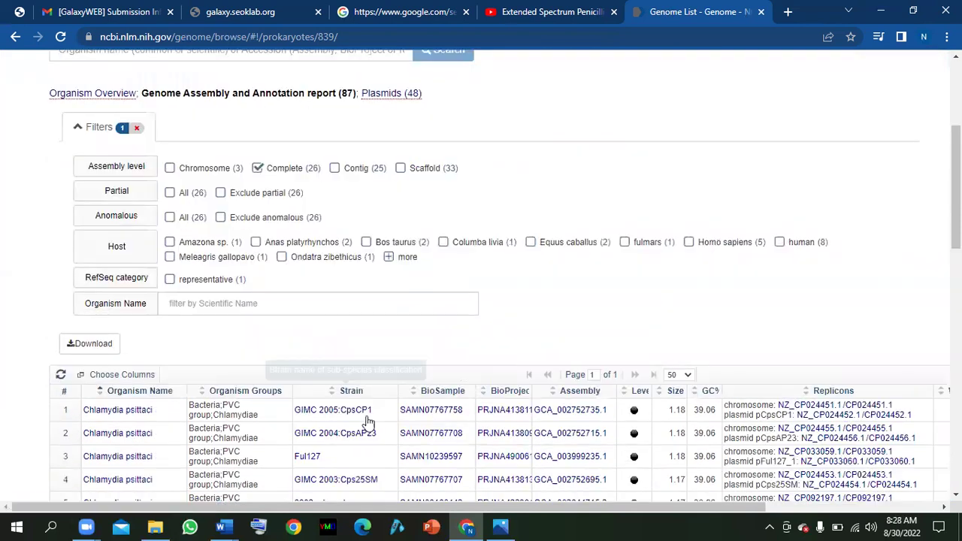
pyautogui.scroll(-2, 145, 342)
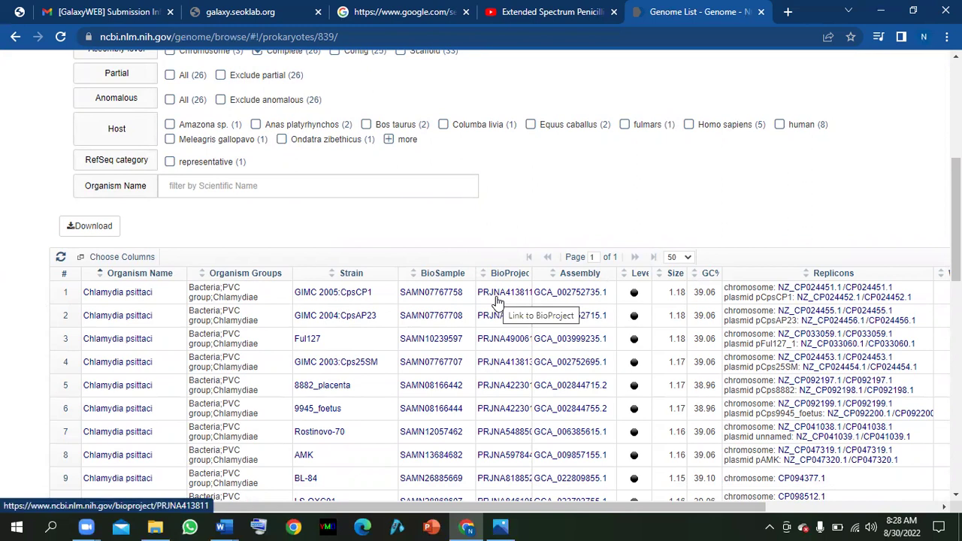
# Apply the Complete (26) filter and review the 26 remaining assemblies.
pyautogui.scroll(-2, 628, 288)
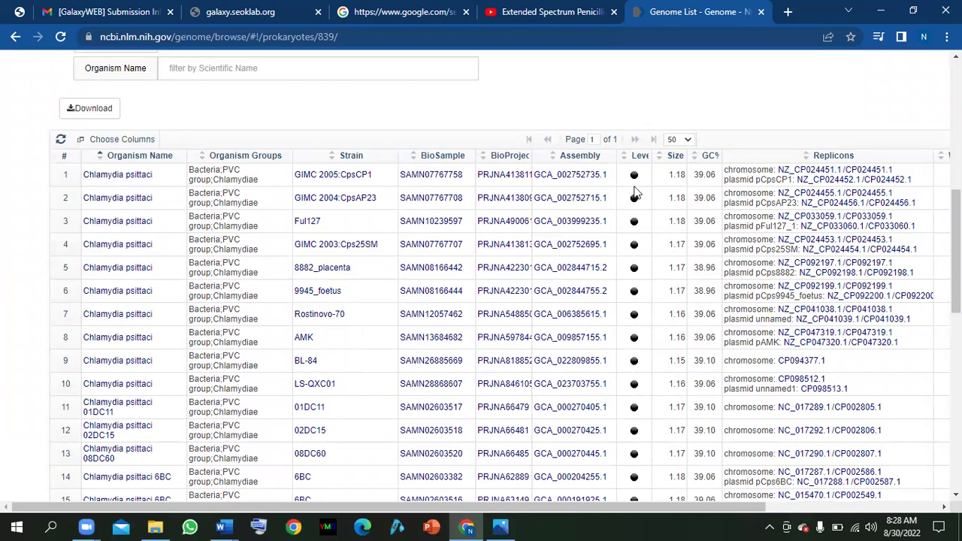
pyautogui.scroll(-3, 641, 423)
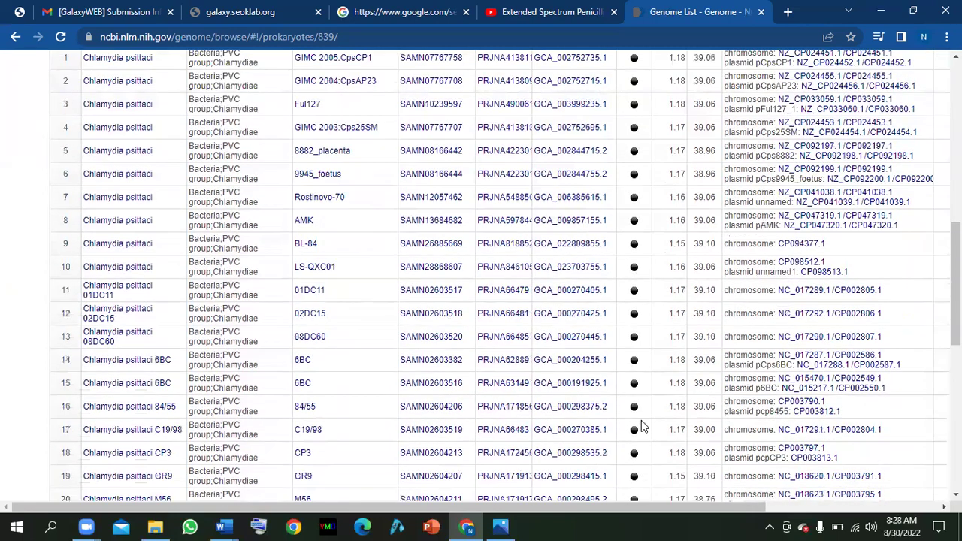
pyautogui.scroll(-7, 641, 425)
pyautogui.scroll(7, 633, 396)
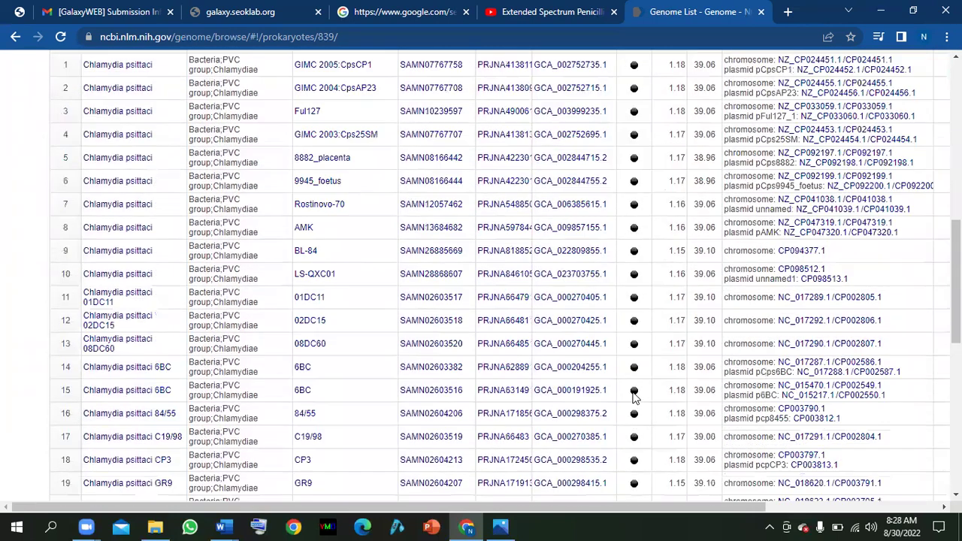
pyautogui.scroll(3, 630, 389)
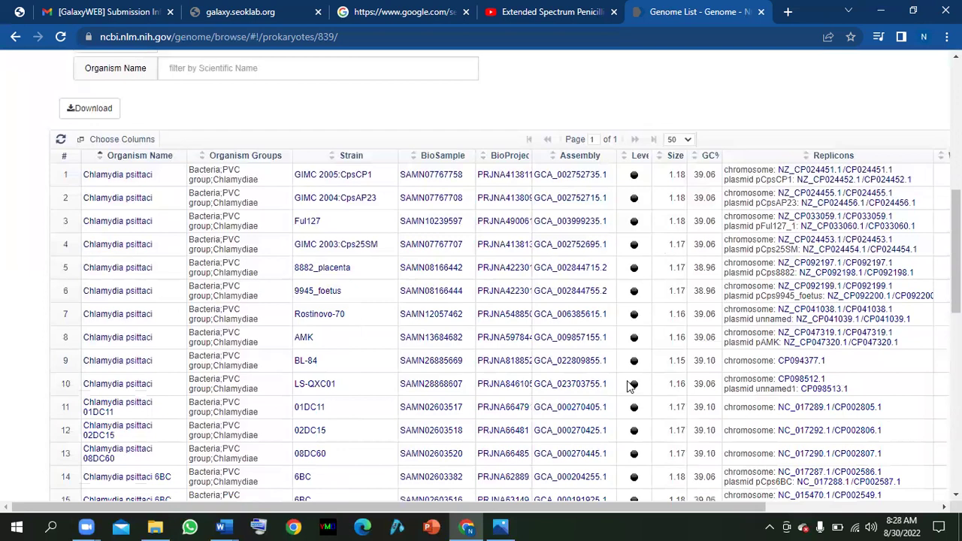
pyautogui.scroll(3, 526, 338)
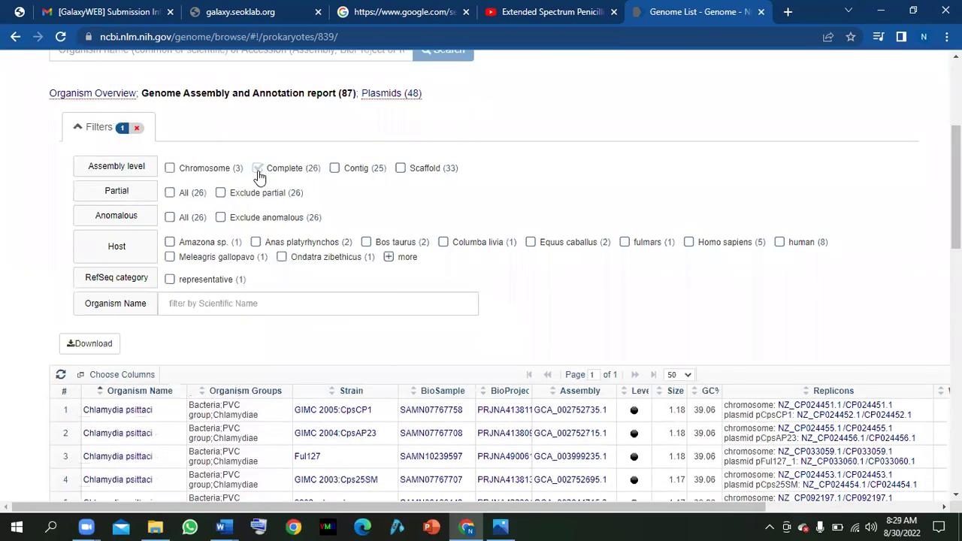
pyautogui.click(257, 170)
pyautogui.scroll(-3, 438, 334)
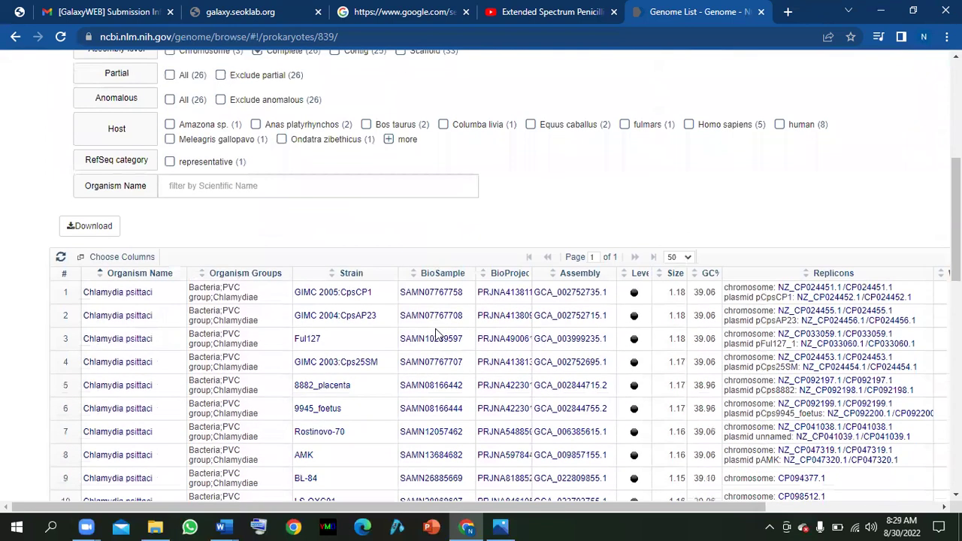
pyautogui.scroll(-3, 414, 365)
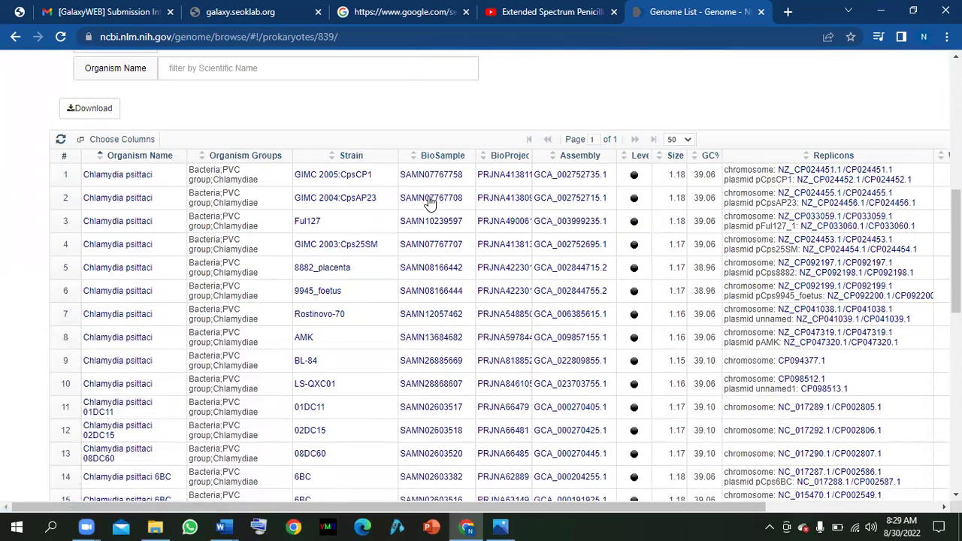
# Open strain GIMC 2005:CpsCP1 and download its genome (.fna.gz) and protein (.faa.gz) FASTA files.
pyautogui.click(351, 177)
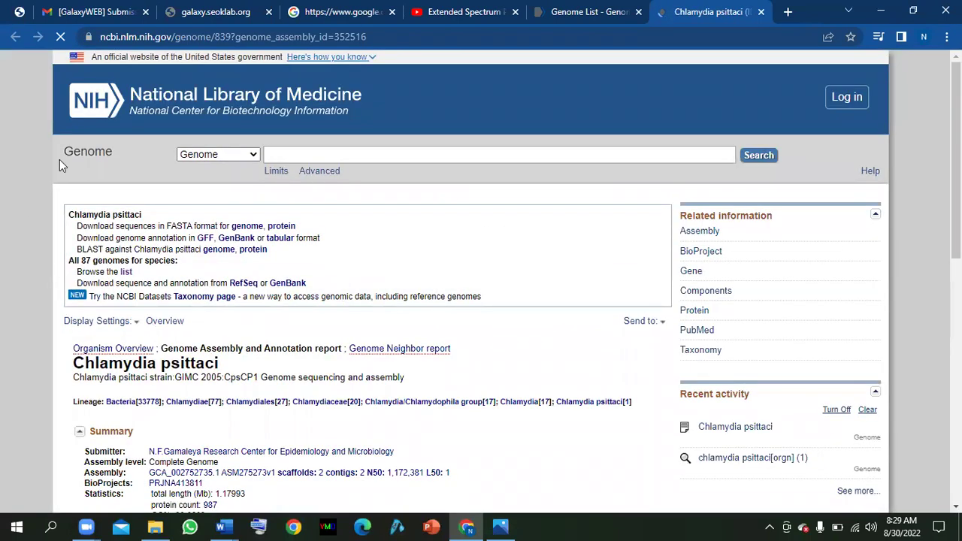
pyautogui.scroll(-4, 368, 390)
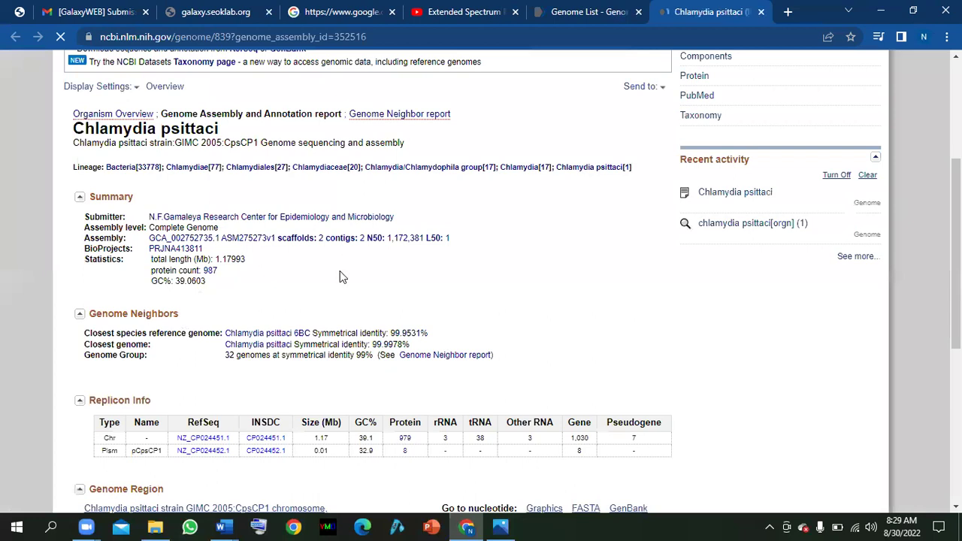
pyautogui.scroll(3, 342, 277)
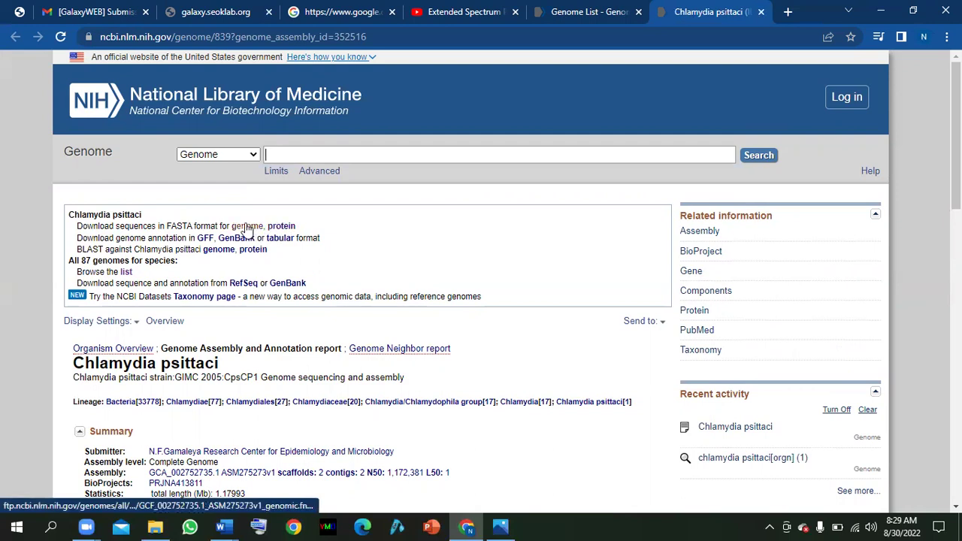
pyautogui.click(247, 227)
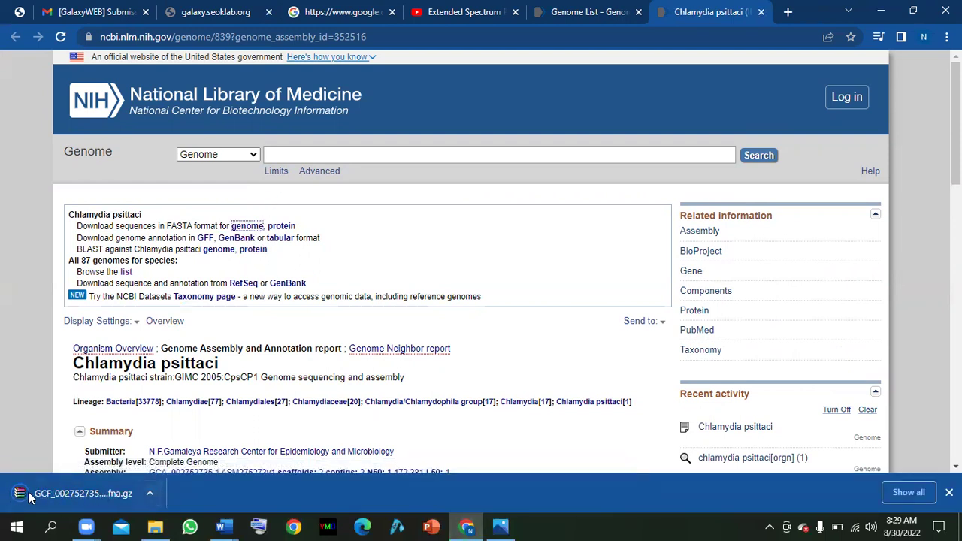
pyautogui.click(282, 227)
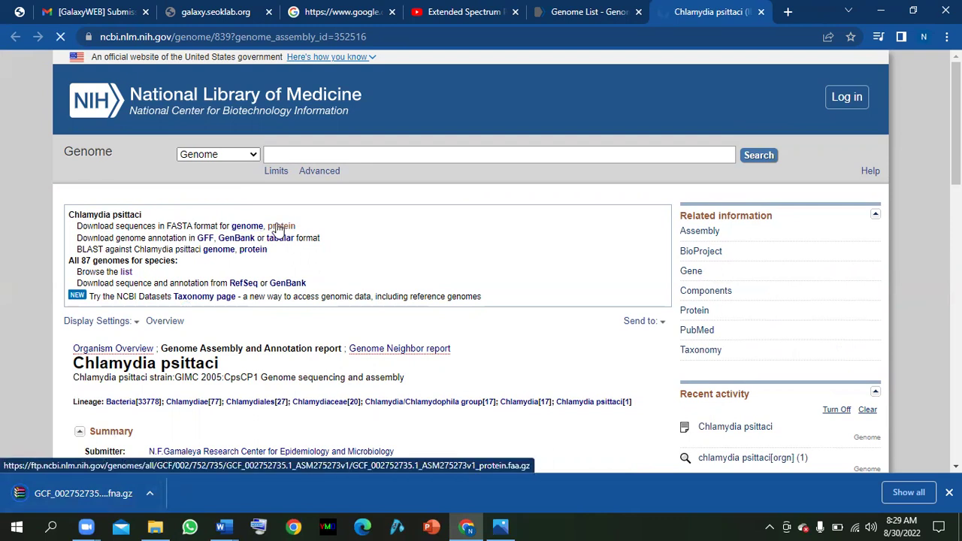
pyautogui.click(278, 227)
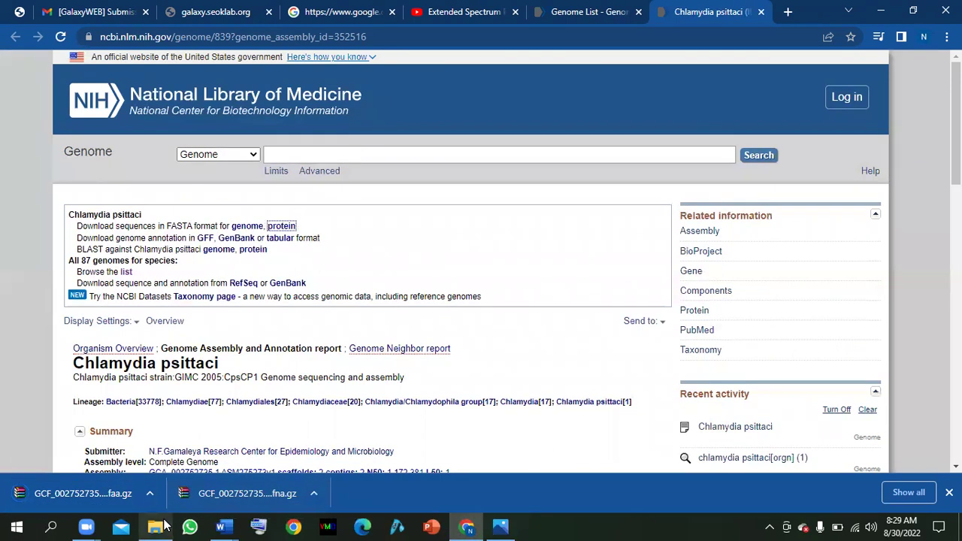
# In the refreshed Downloads folder, extract the genomic.fna archive to its own folder.
pyautogui.click(159, 526)
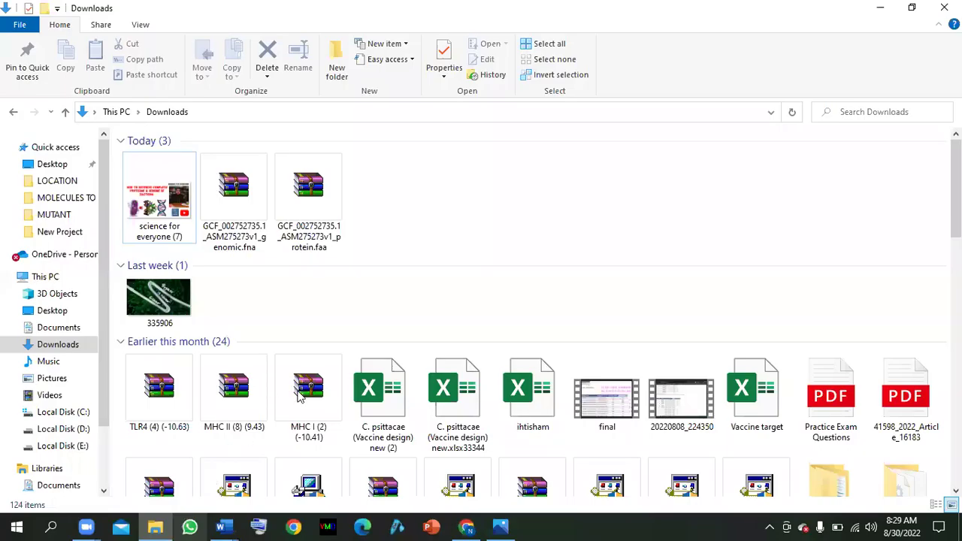
pyautogui.click(503, 247)
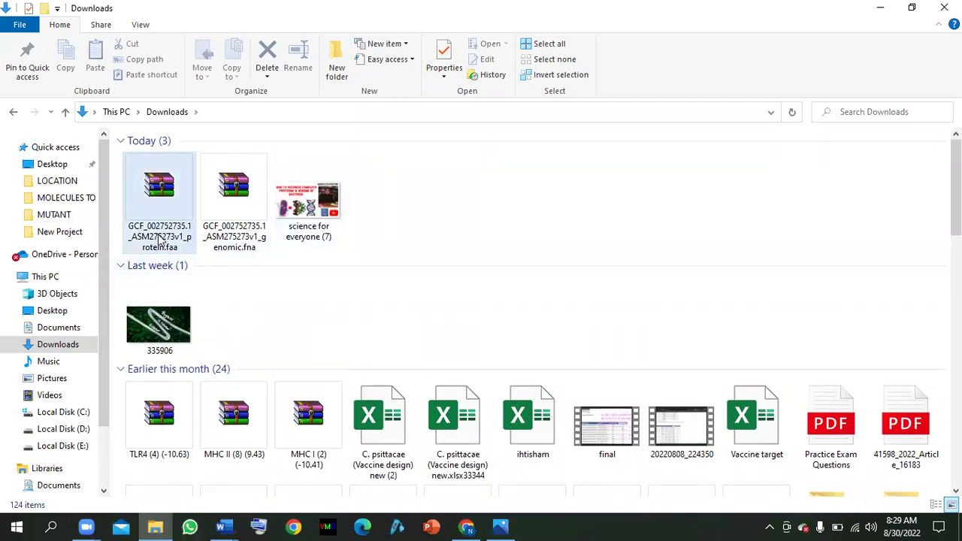
pyautogui.doubleClick(234, 199)
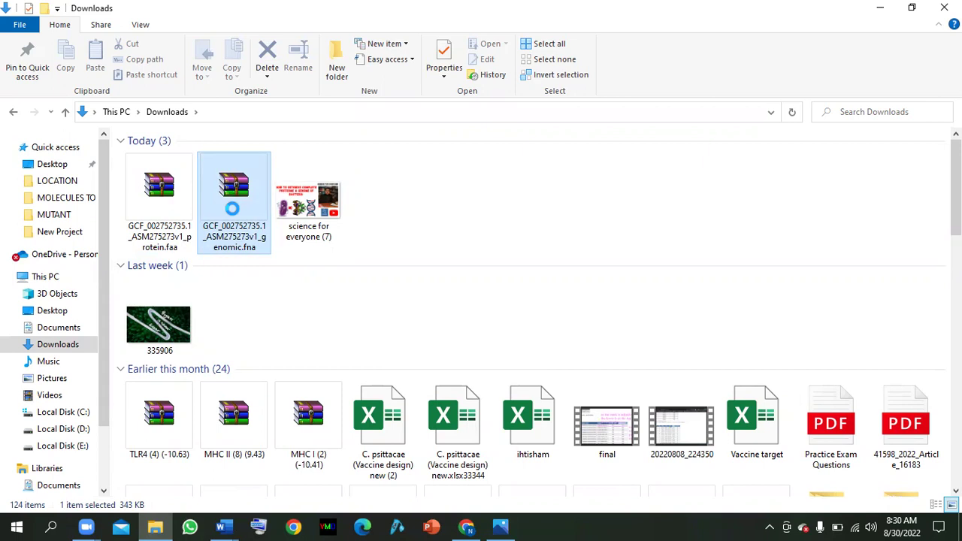
pyautogui.rightClick(235, 190)
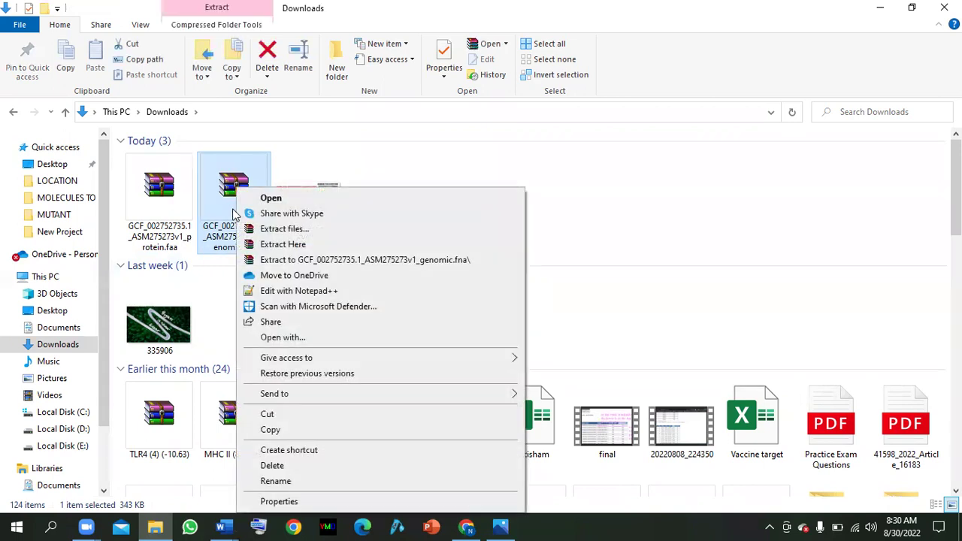
pyautogui.click(304, 261)
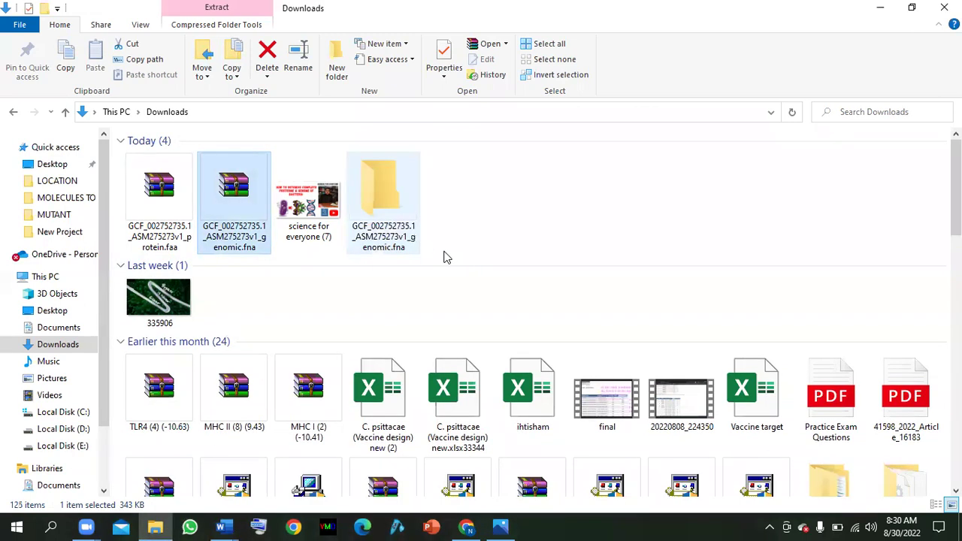
# Check the GCF_002752735.1_ASM275273v1_genomic.fna folder's 1,167 KB file, then return to Downloads.
pyautogui.click(399, 205)
pyautogui.doubleClick(399, 205)
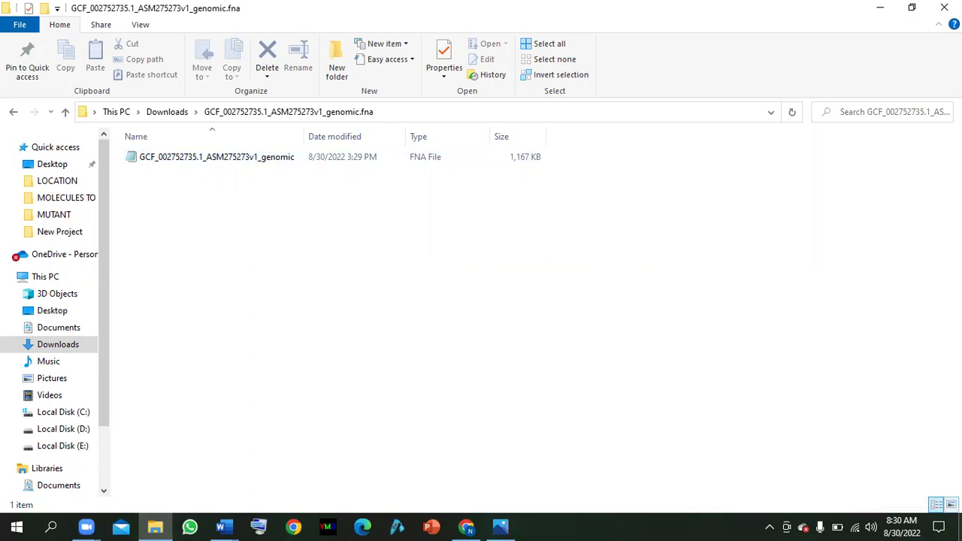
pyautogui.hotkey('ctrl', 'shift', '2')
pyautogui.click(114, 112)
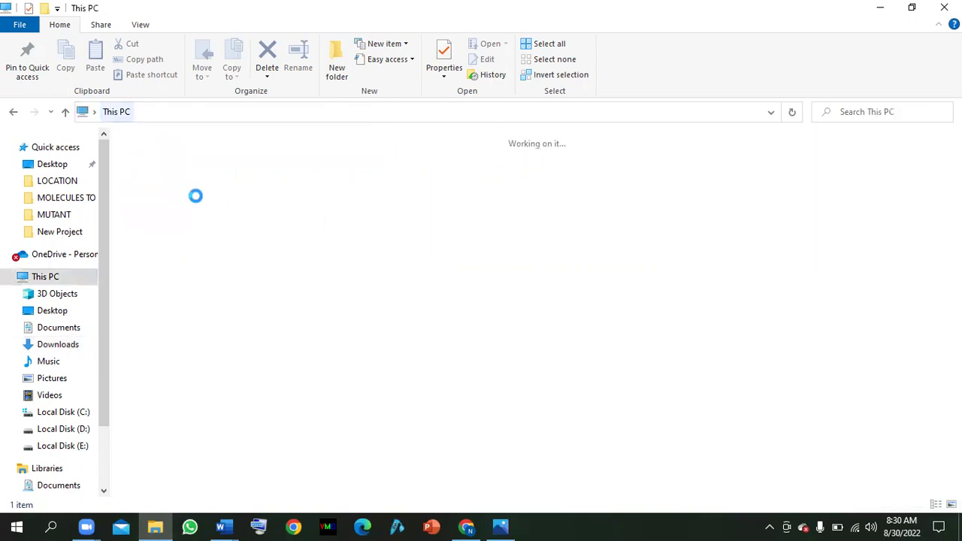
pyautogui.click(60, 344)
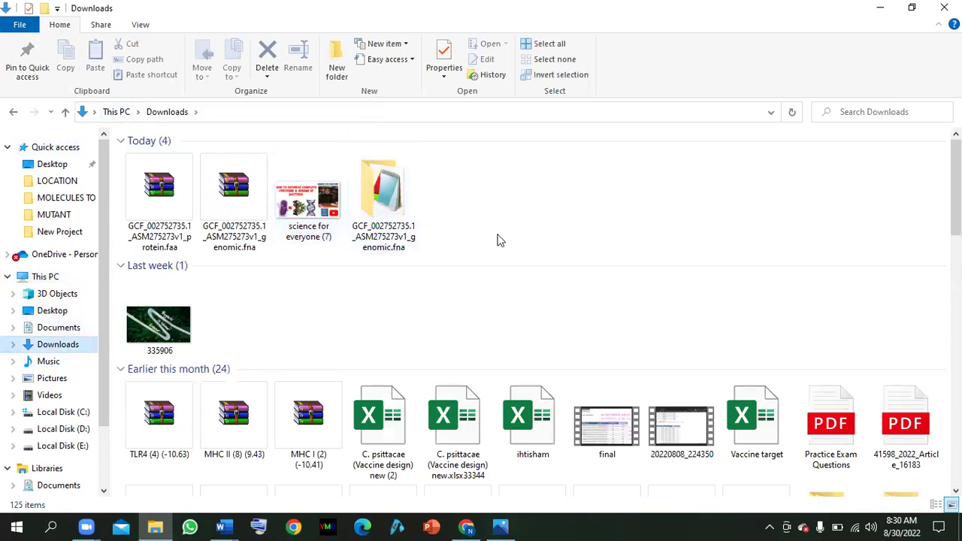
# Open the extracted genomic FNA file in Notepad and maximize it.
pyautogui.doubleClick(387, 199)
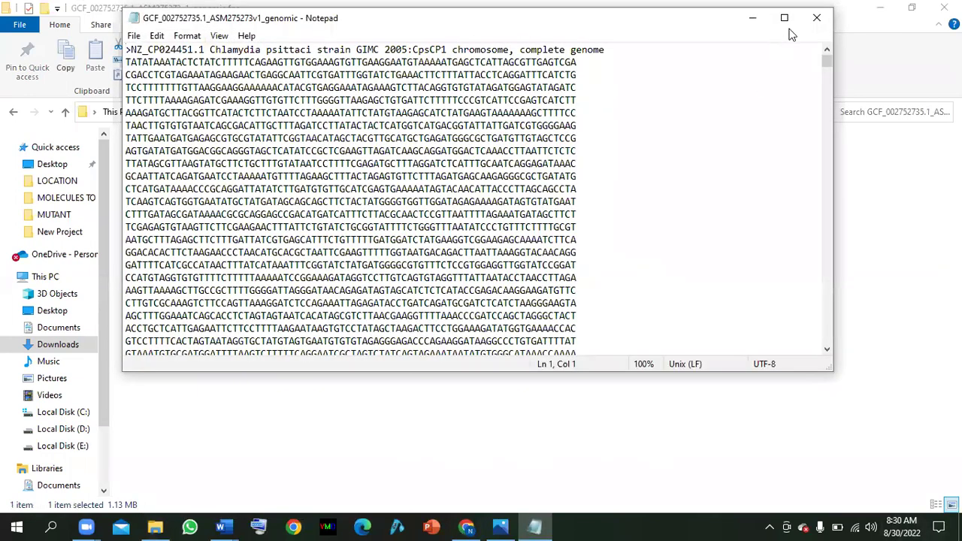
pyautogui.click(785, 19)
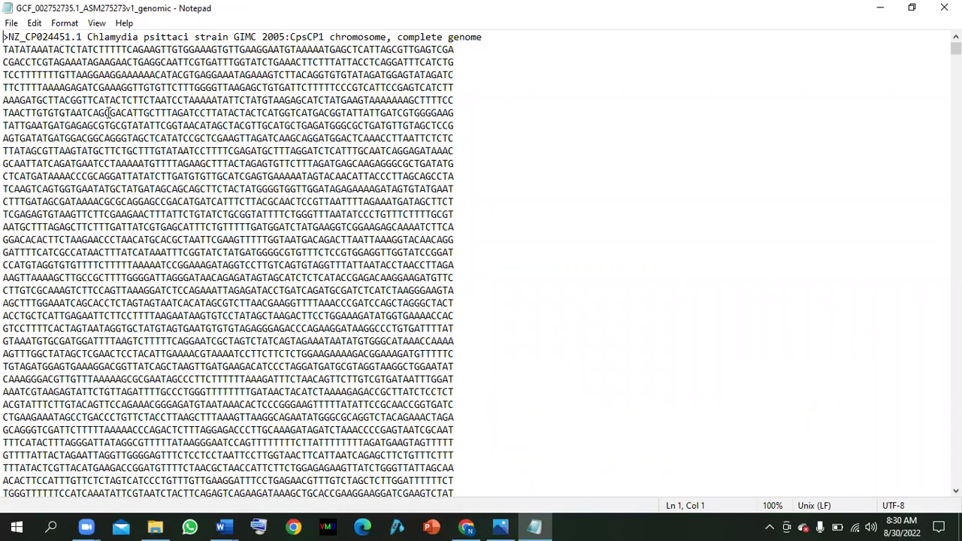
pyautogui.click(467, 527)
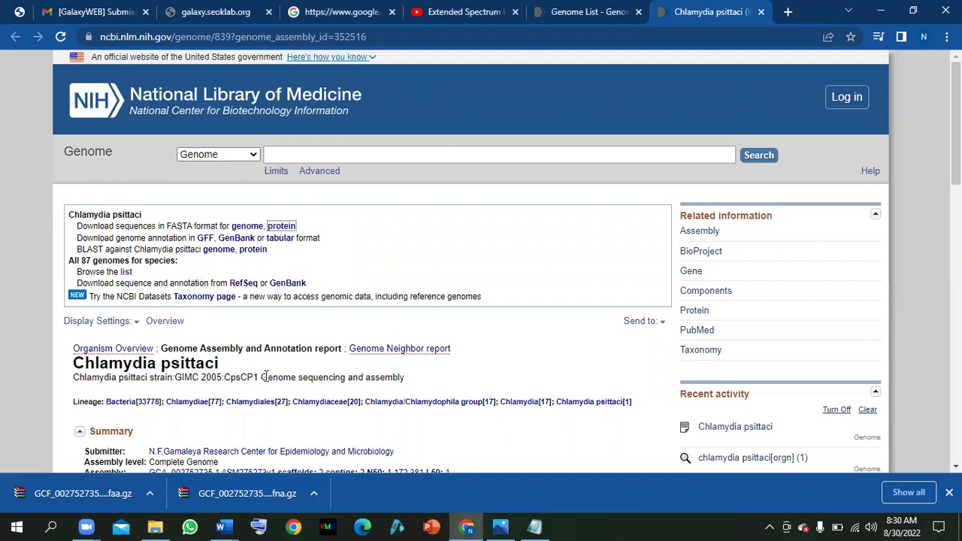
pyautogui.click(534, 526)
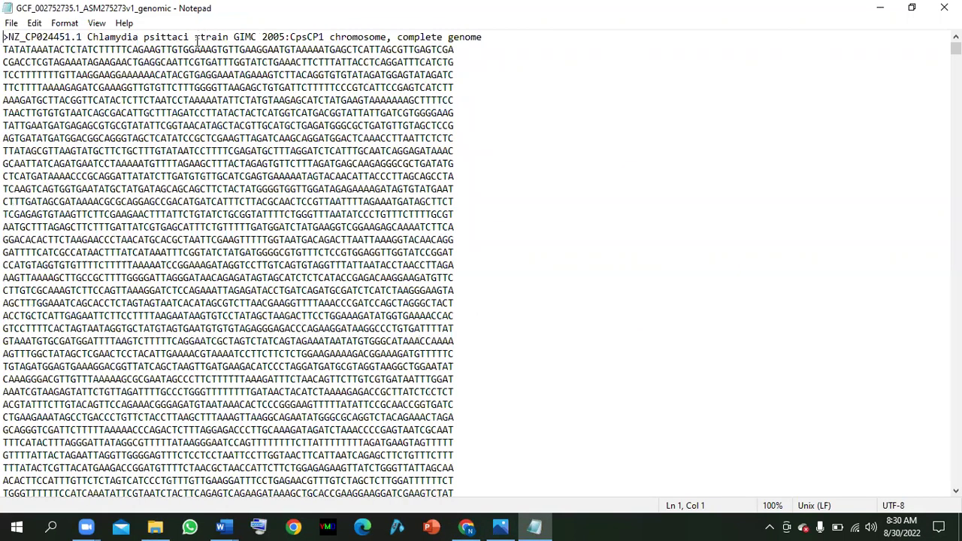
# Inspect the strain name in the FASTA header and the sequence's final line, about line 14,752.
pyautogui.moveTo(192, 41); pyautogui.dragTo(386, 37)
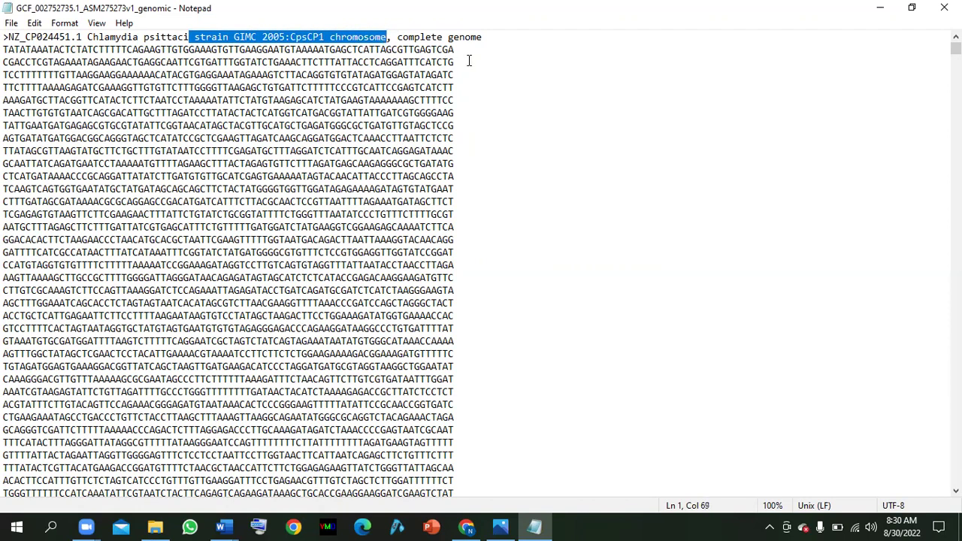
pyautogui.click(468, 60)
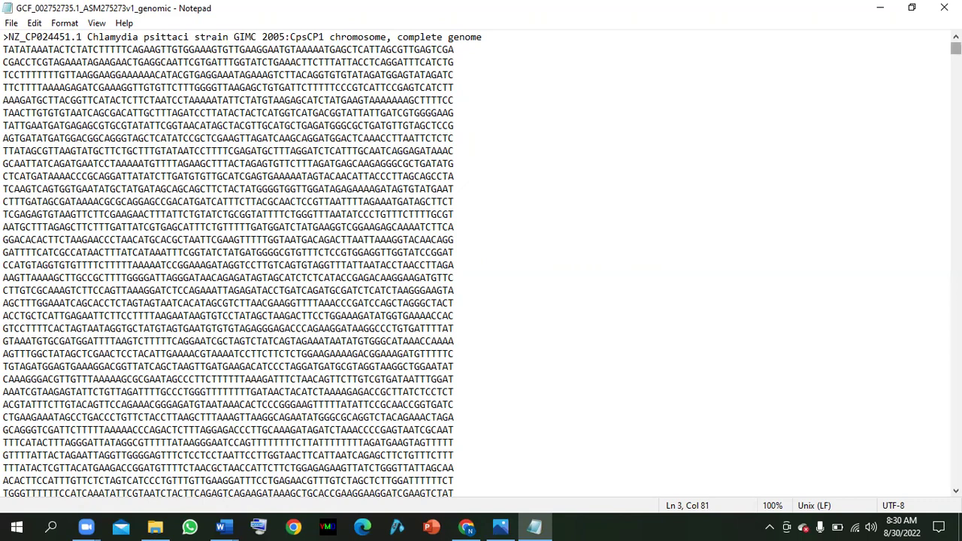
pyautogui.moveTo(955, 49); pyautogui.dragTo(955, 478)
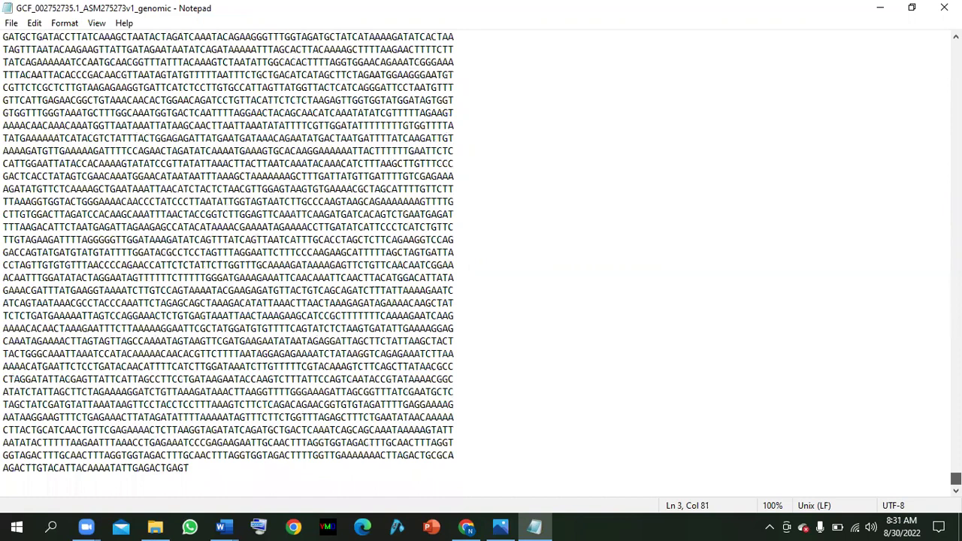
pyautogui.click(188, 468)
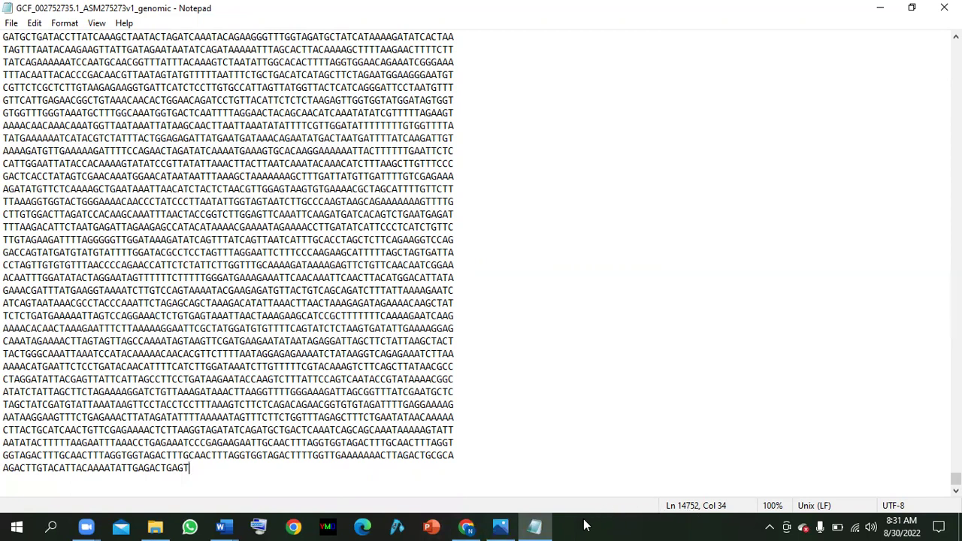
pyautogui.scroll(8, 846, 328)
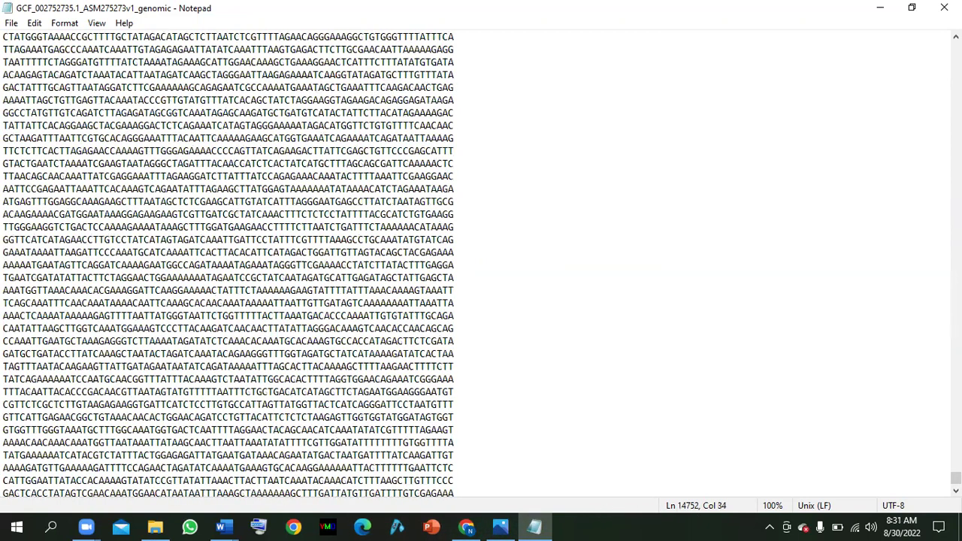
pyautogui.moveTo(954, 480); pyautogui.dragTo(954, 436)
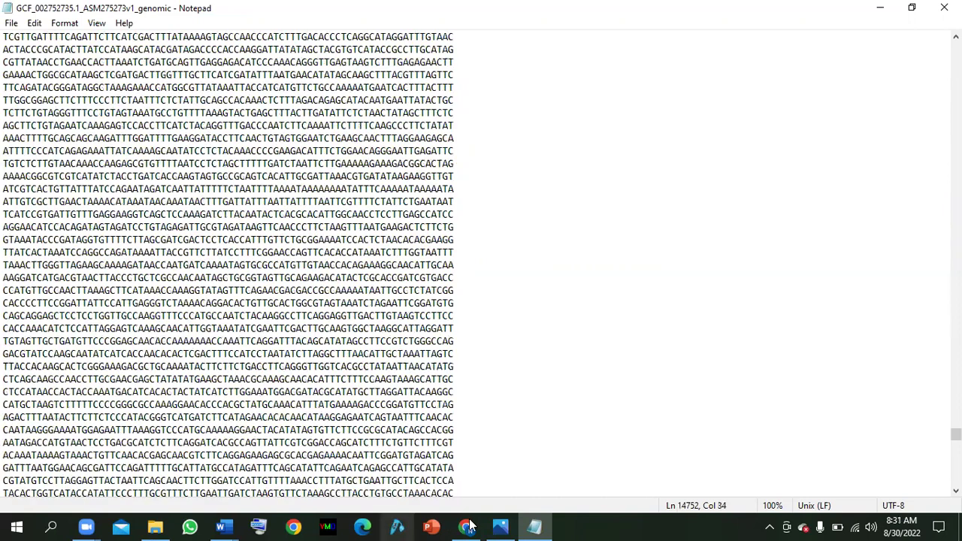
pyautogui.click(156, 526)
# Extract the protein .faa archive to its own folder and open its FAA file in Notepad.
pyautogui.click(13, 111)
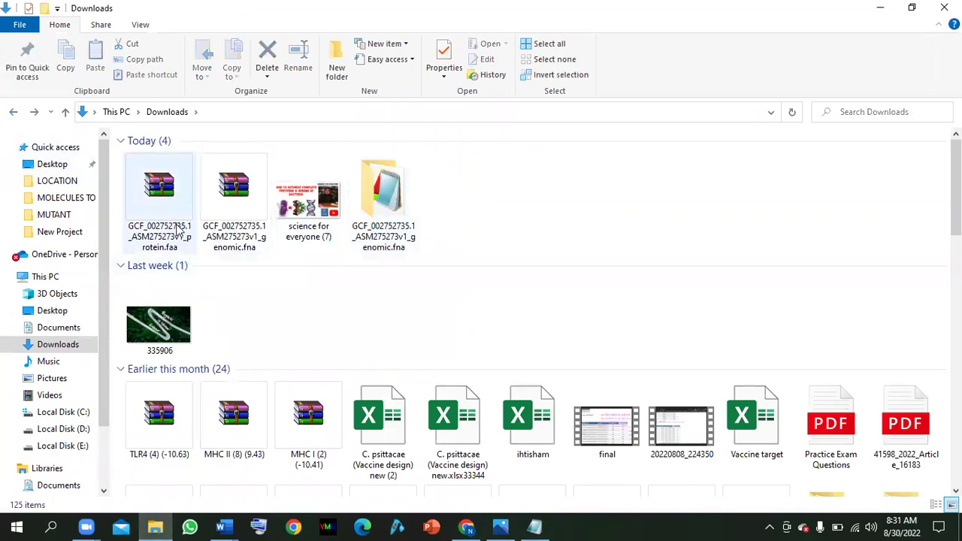
pyautogui.click(139, 199)
pyautogui.rightClick(146, 193)
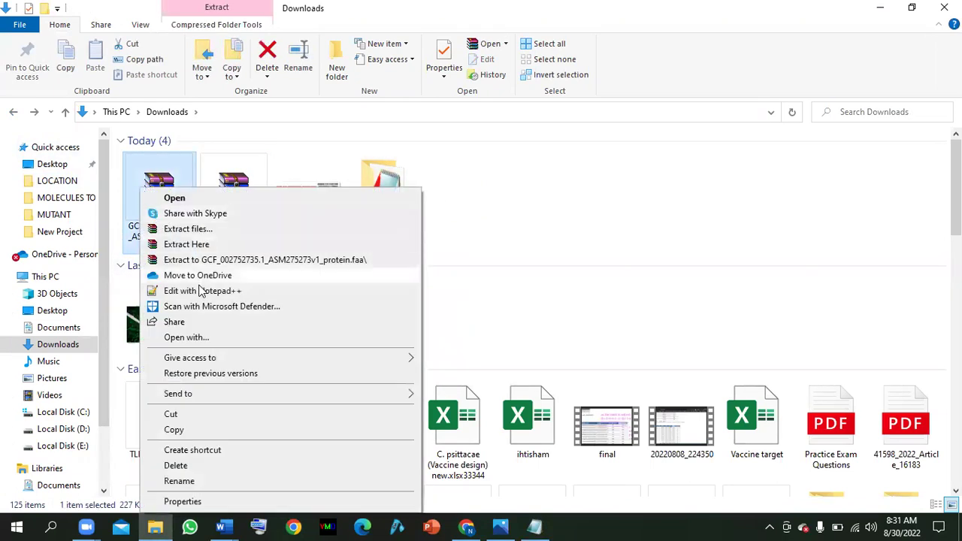
pyautogui.click(214, 259)
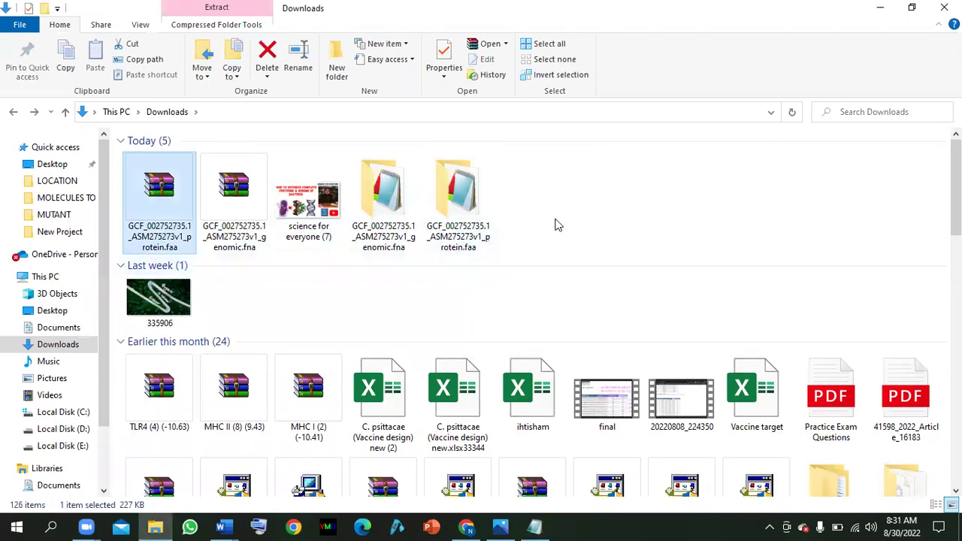
pyautogui.click(479, 232)
pyautogui.doubleClick(478, 233)
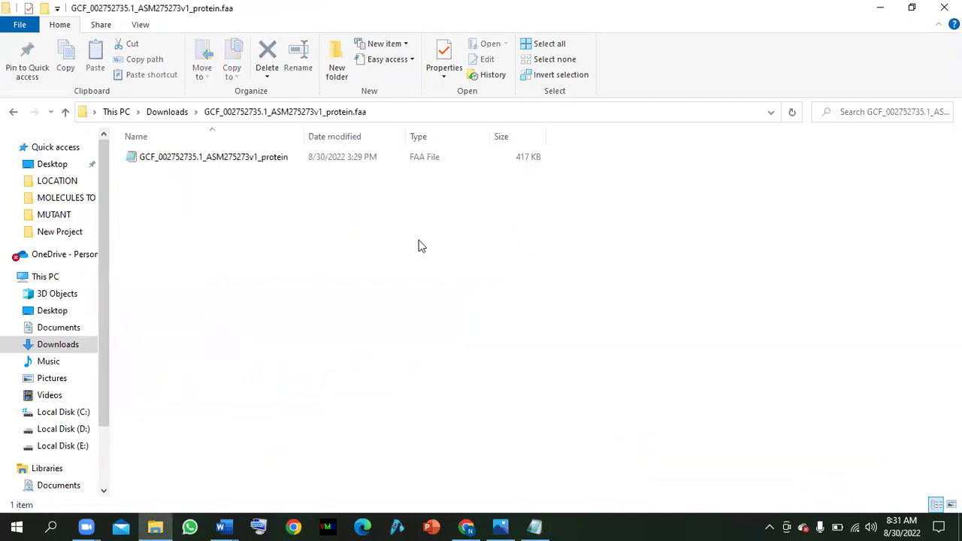
pyautogui.doubleClick(350, 157)
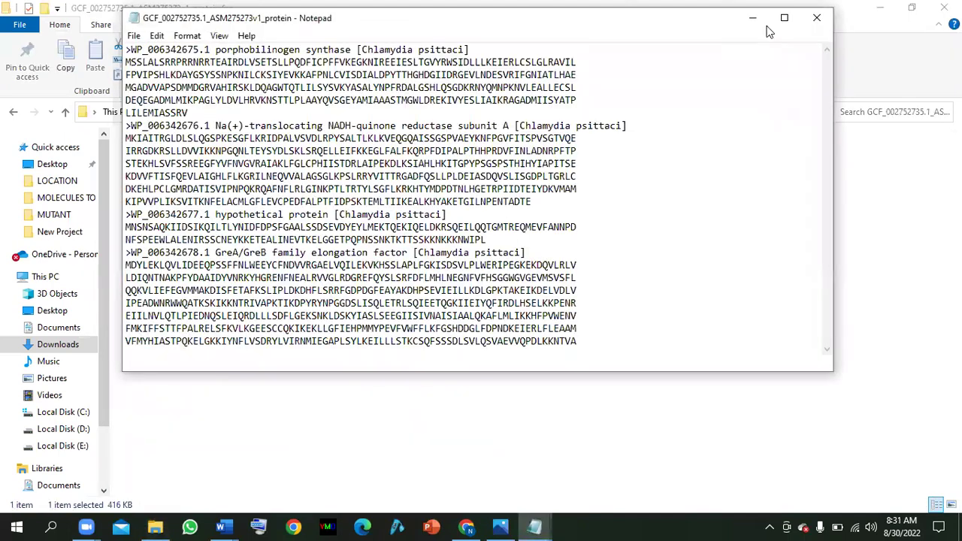
# Highlight the porphobilinogen synthase and NADH-quinone reductase subunit A sequences, then scroll to the file's end.
pyautogui.click(782, 19)
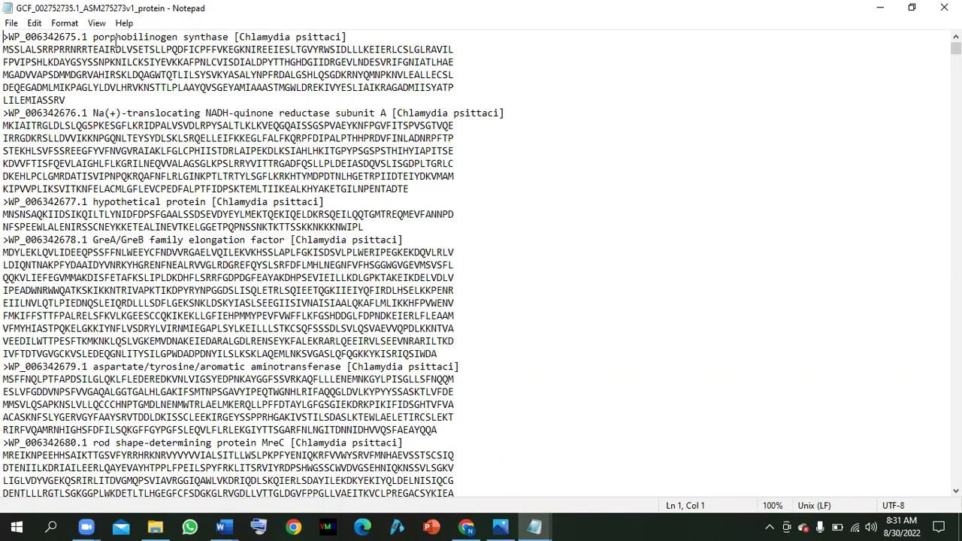
pyautogui.moveTo(5, 49); pyautogui.dragTo(66, 98)
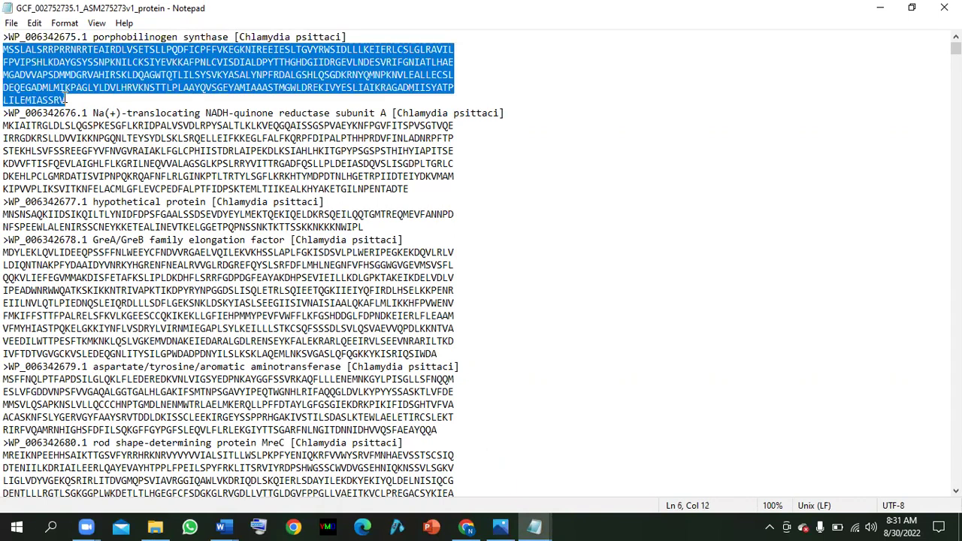
pyautogui.moveTo(5, 122); pyautogui.dragTo(393, 189)
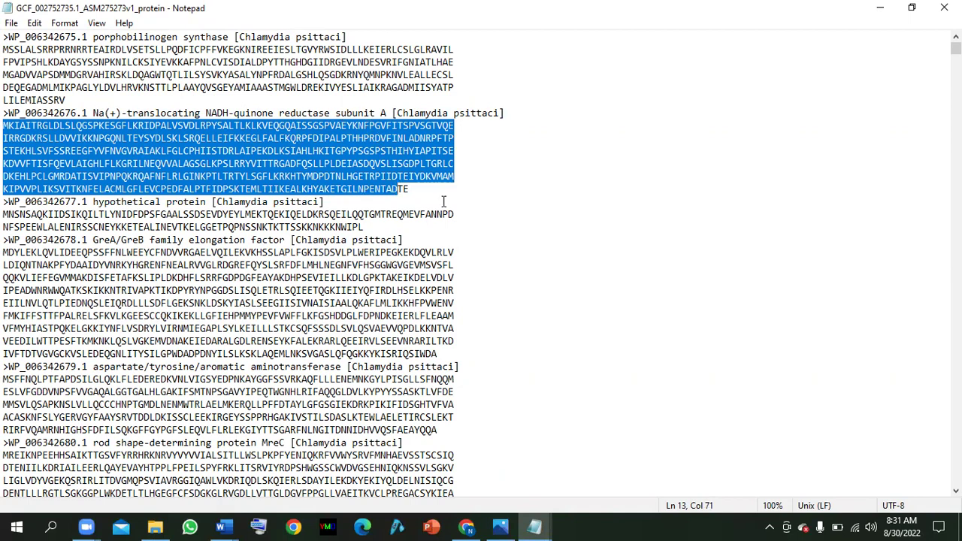
pyautogui.scroll(-8, 440, 199)
pyautogui.scroll(-10, 425, 206)
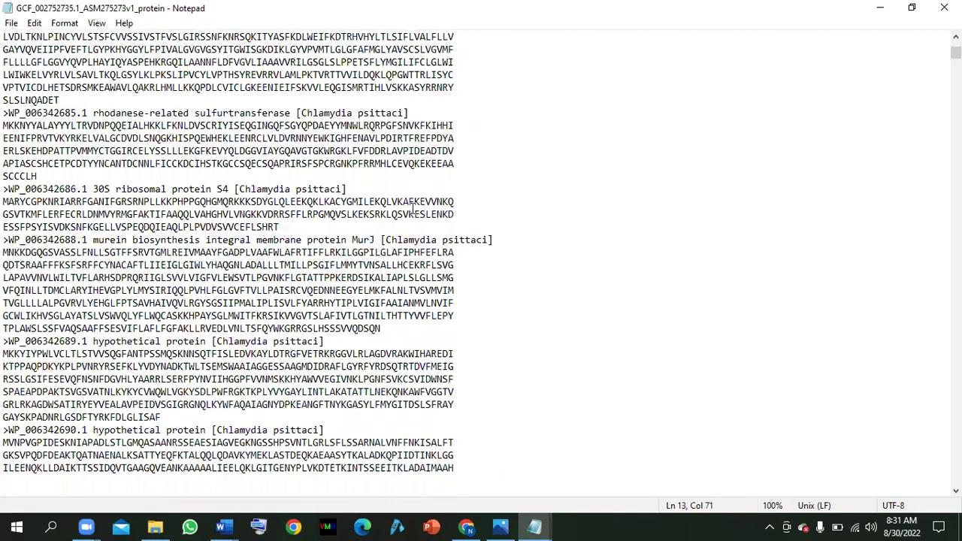
pyautogui.scroll(-12, 380, 224)
pyautogui.scroll(-10, 368, 233)
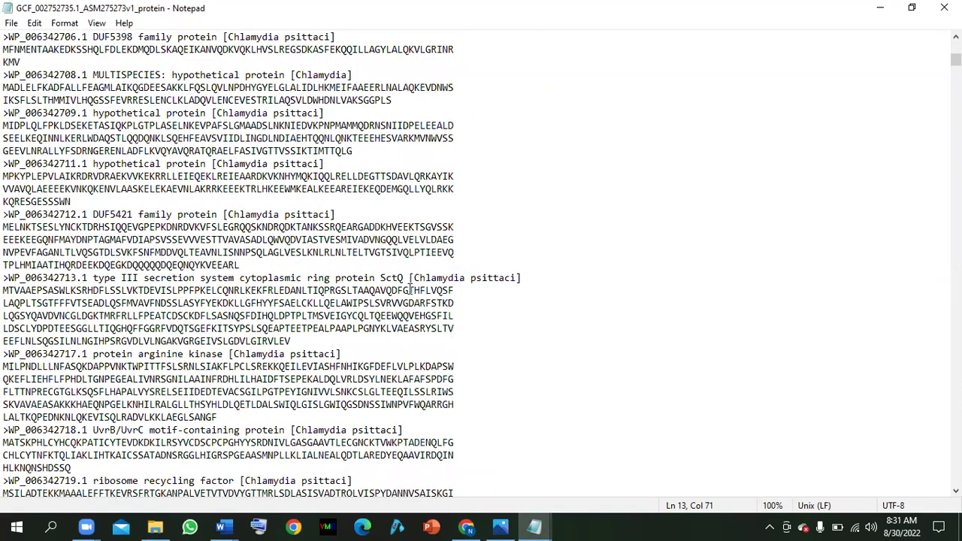
pyautogui.scroll(8, 392, 276)
pyautogui.scroll(-20, 481, 263)
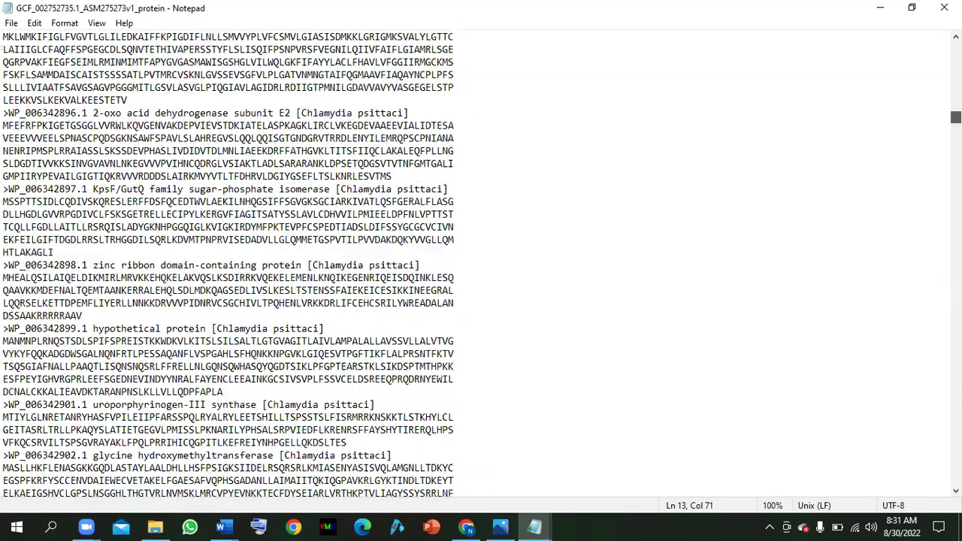
pyautogui.moveTo(955, 117); pyautogui.dragTo(955, 463)
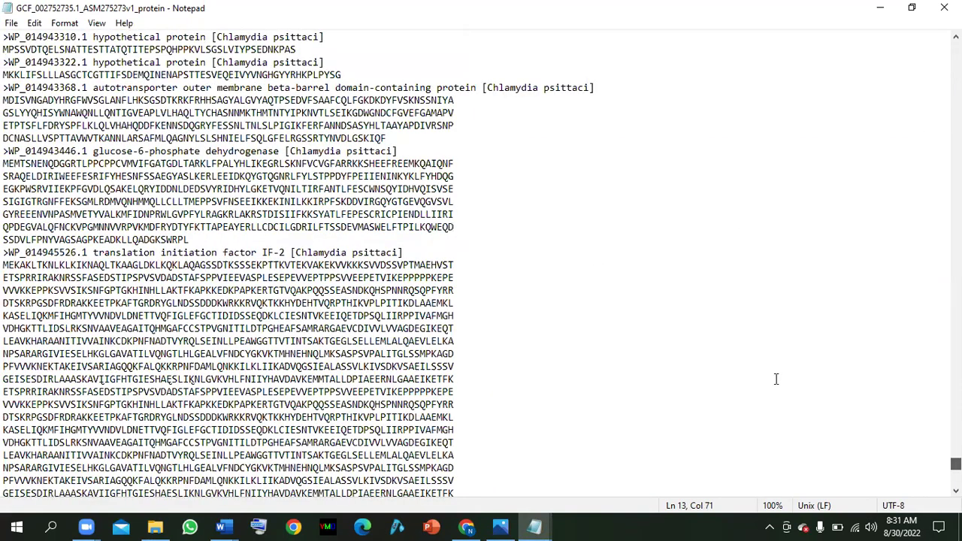
pyautogui.scroll(-10, 538, 315)
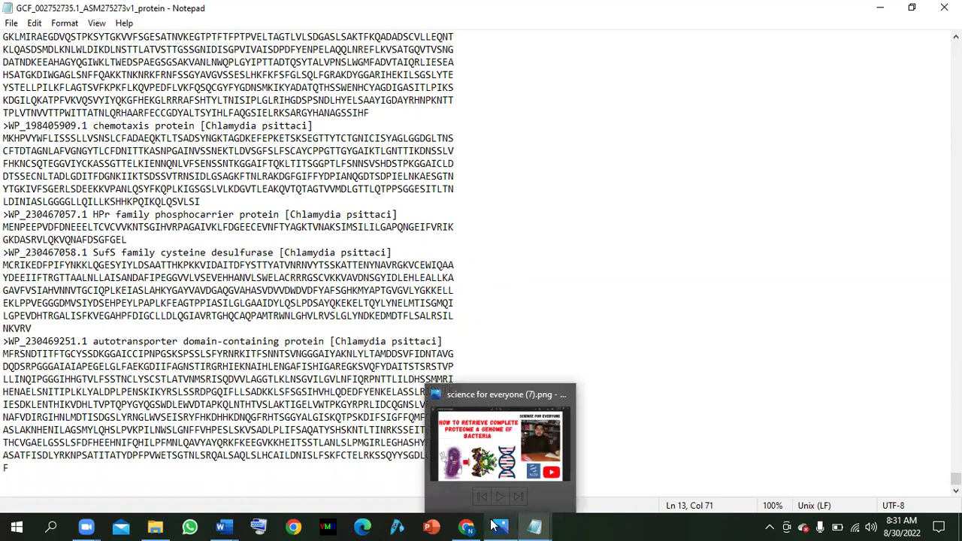
# Bring up the NCBI genome page in Chrome, then the title image in Photos.
pyautogui.moveTo(522, 524)
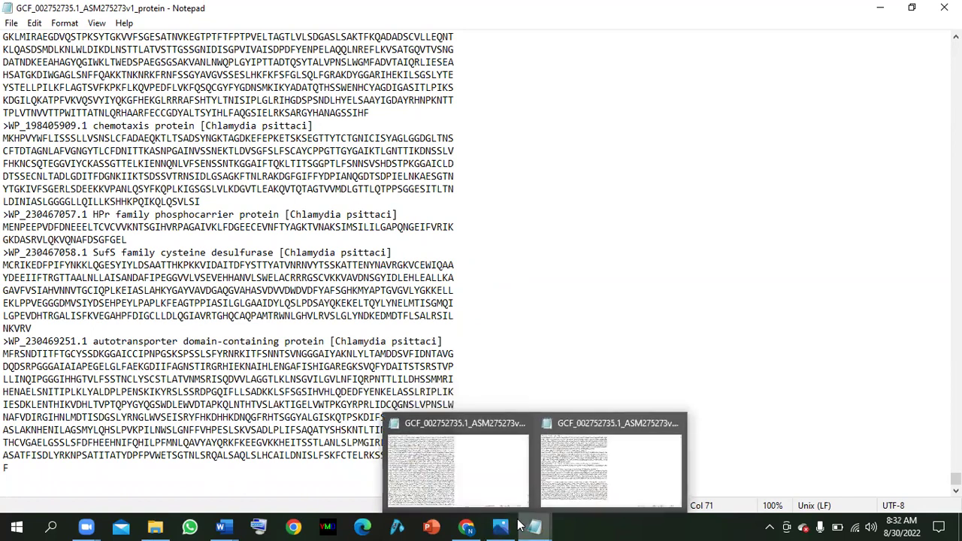
pyautogui.moveTo(472, 524)
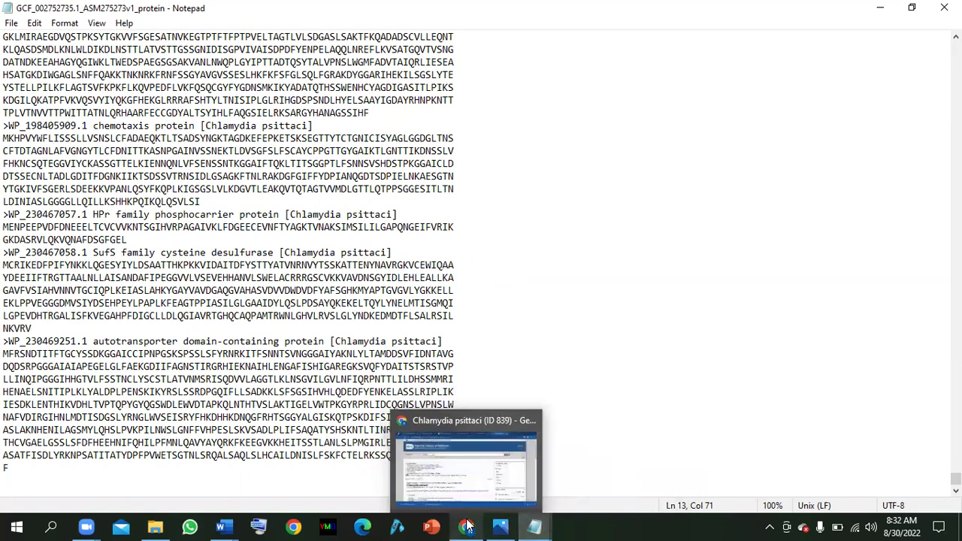
pyautogui.click(471, 525)
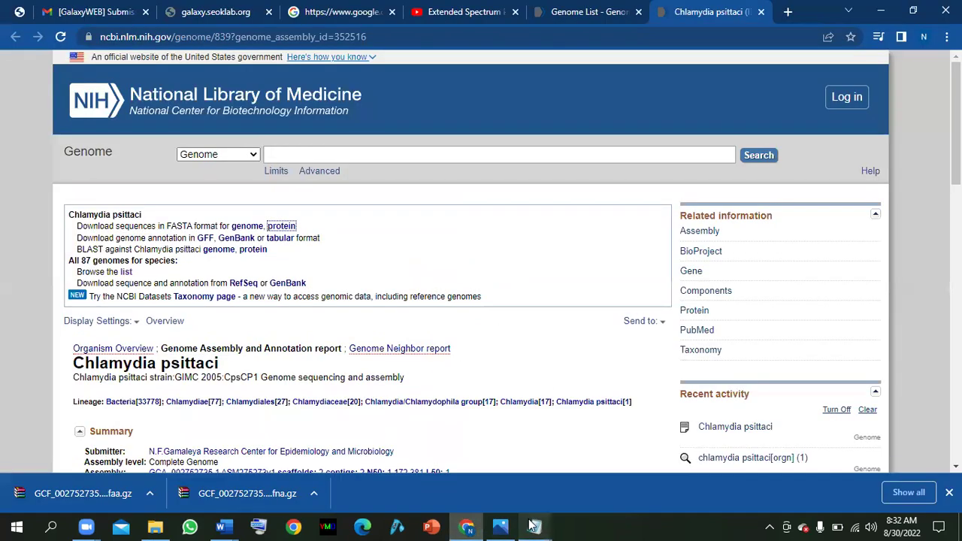
pyautogui.click(500, 526)
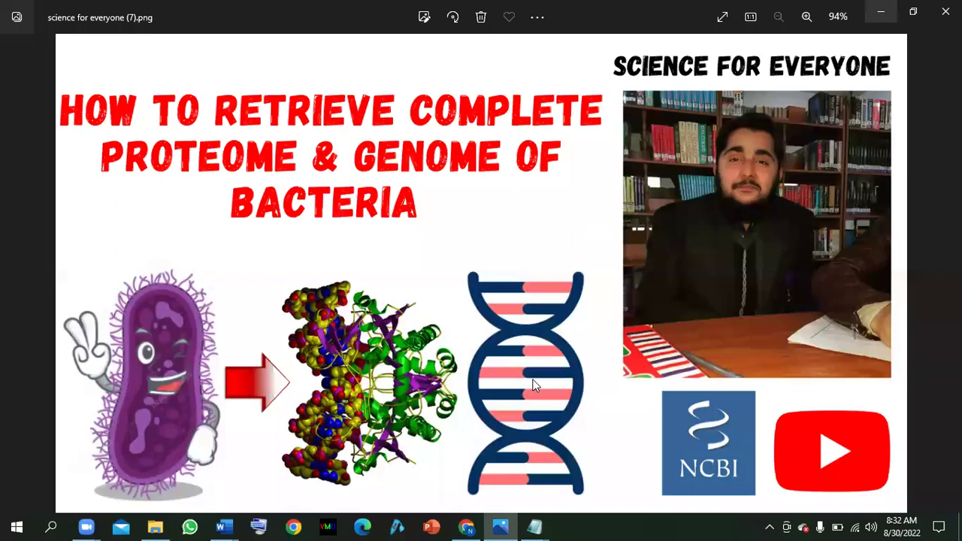